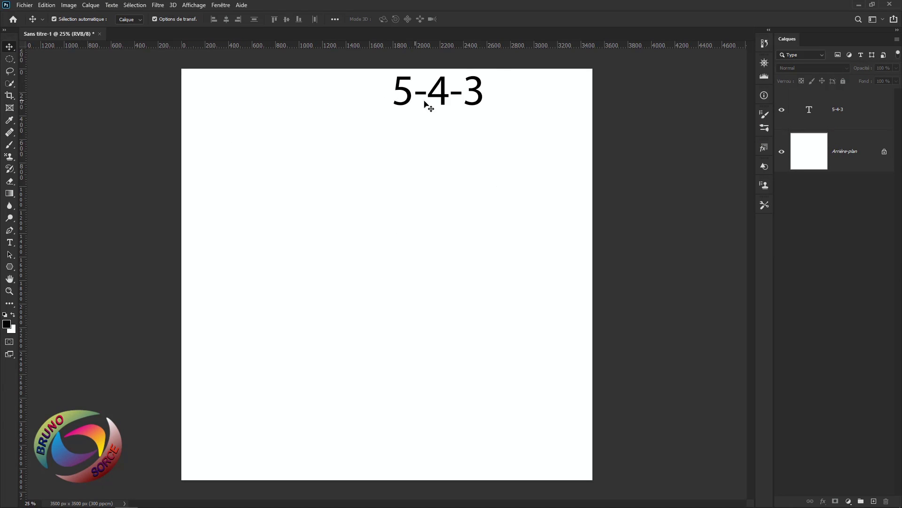
Step: Review the new document settings, including the width units and background content options
left_click(24, 5)
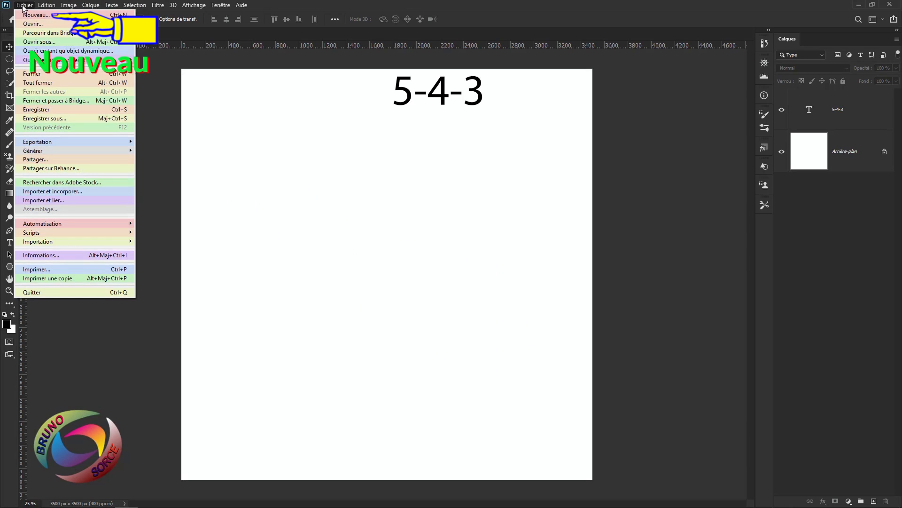
left_click(29, 16)
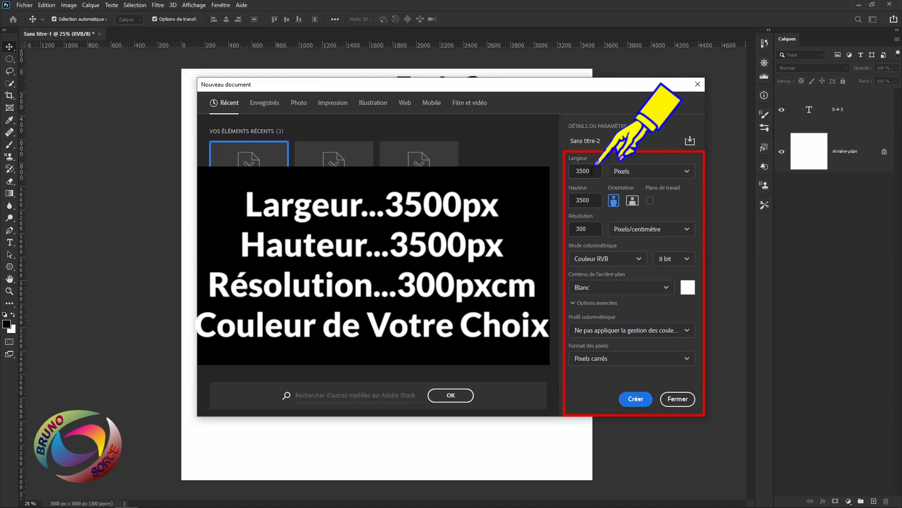
left_click(636, 173)
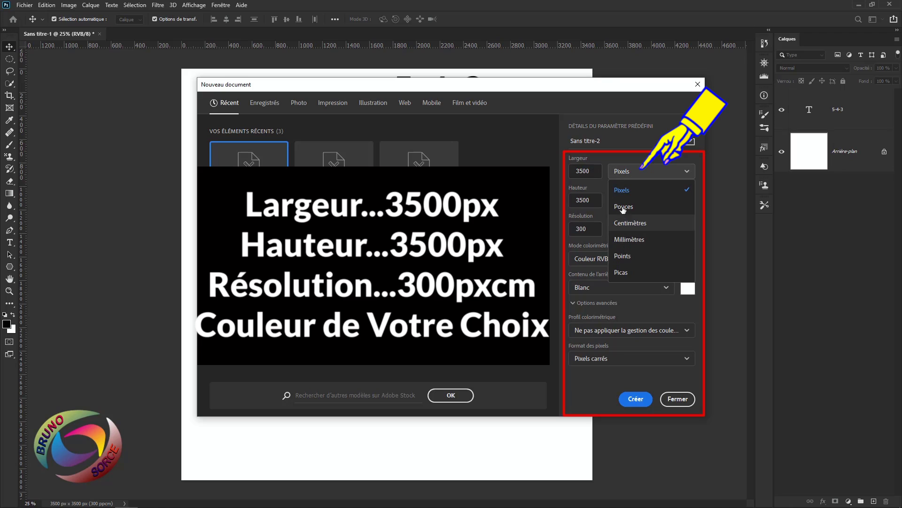
left_click(623, 192)
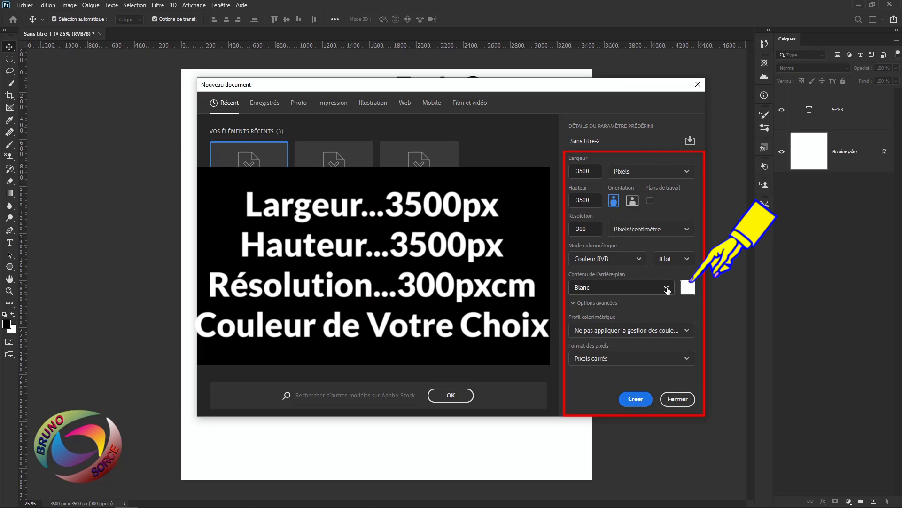
left_click(668, 288)
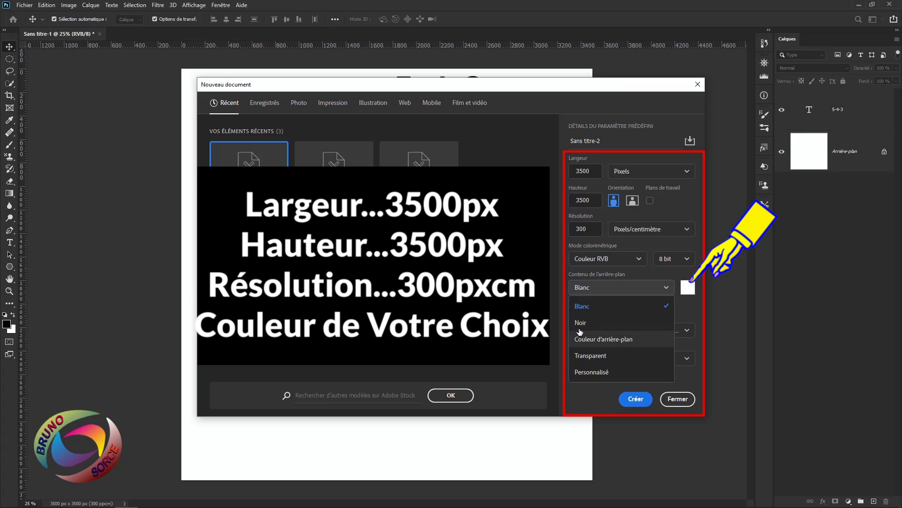
left_click(667, 288)
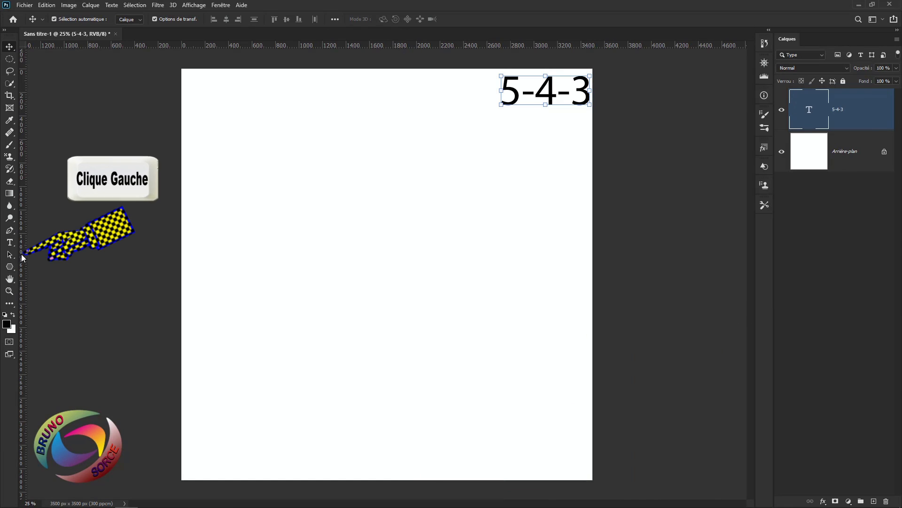
Step: Place one vertical and one horizontal guide crossing at the centre of the canvas
left_click_drag(21, 254, 387, 298)
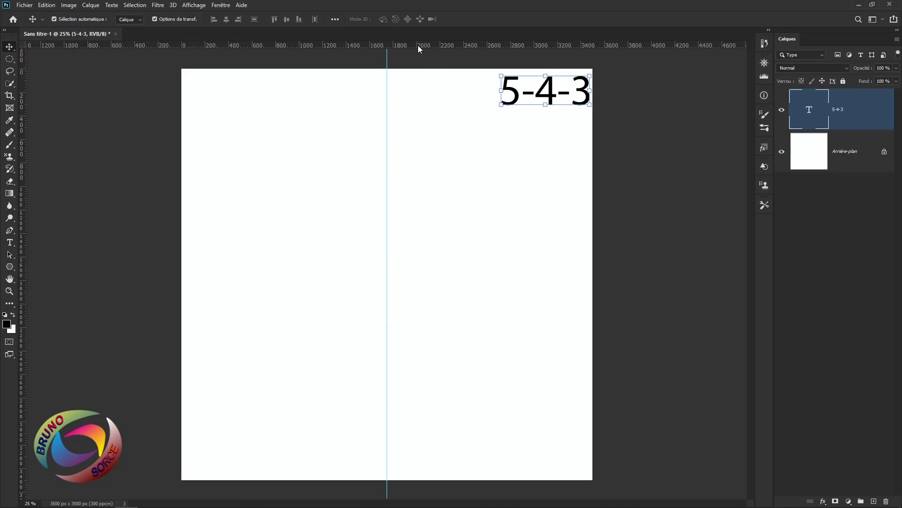
left_click_drag(418, 46, 426, 276)
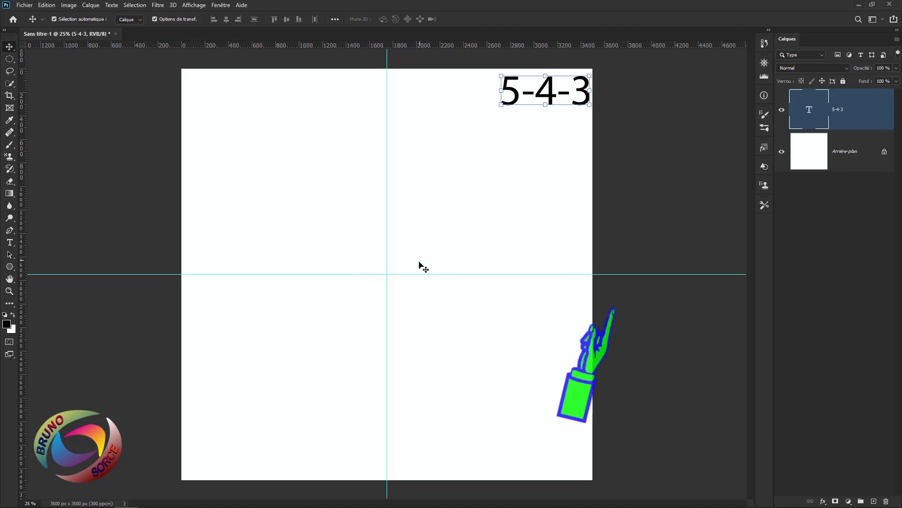
Step: Draw a yellow six-sided polygon without outline, about 737 × 640 px, centred on the vertical guide and resting on the horizontal guide
left_click(10, 266)
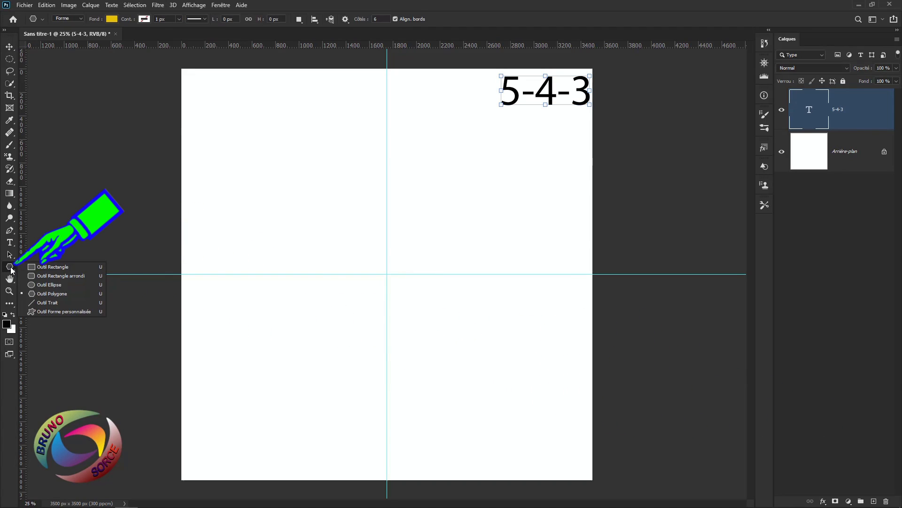
left_click(44, 294)
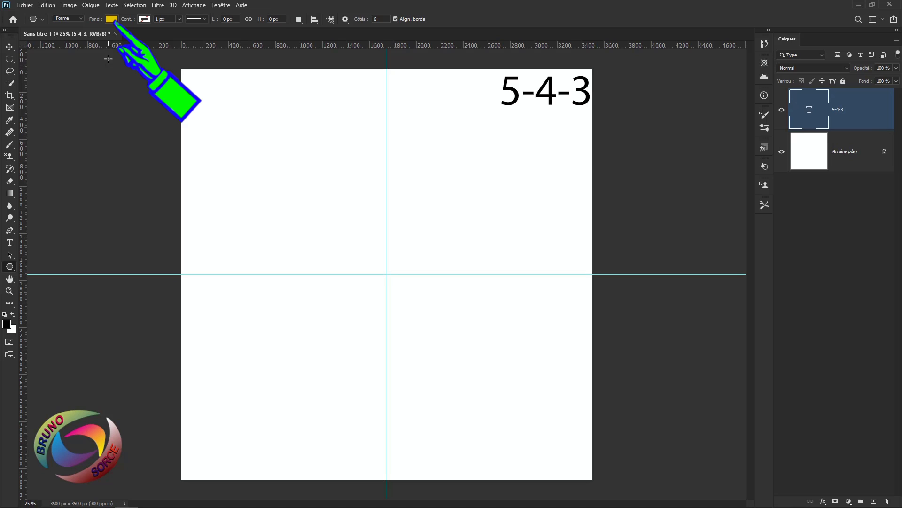
left_click(113, 20)
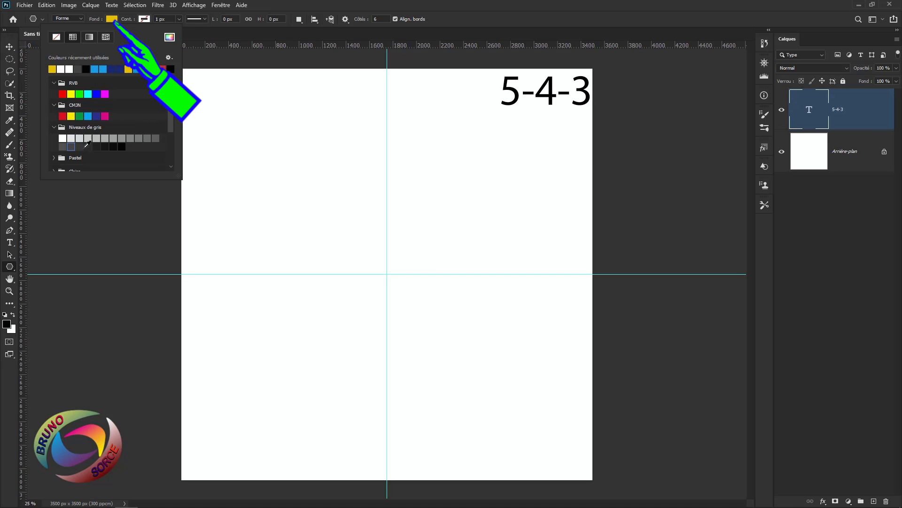
left_click(143, 20)
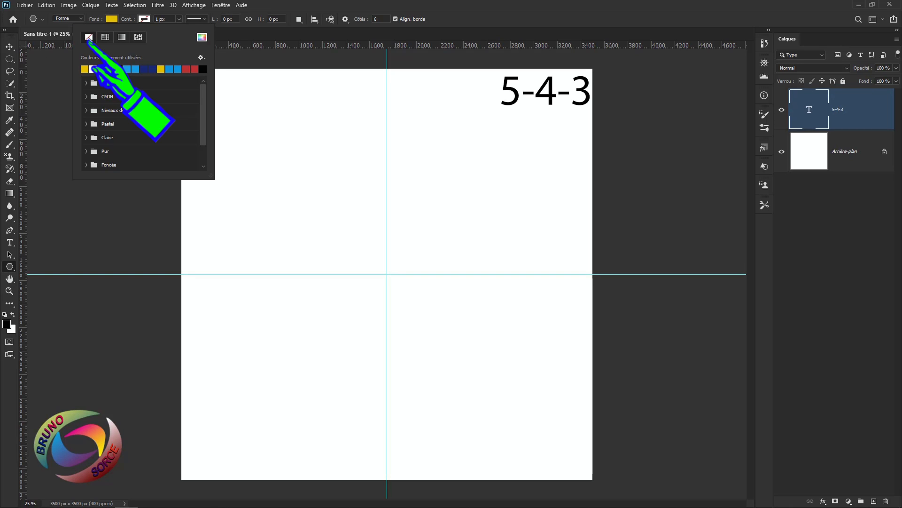
left_click(311, 5)
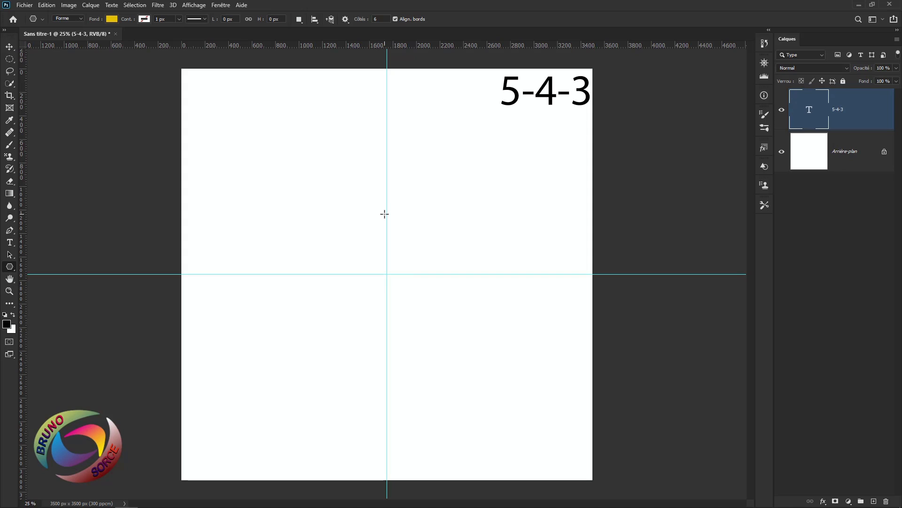
left_click_drag(385, 214, 409, 269)
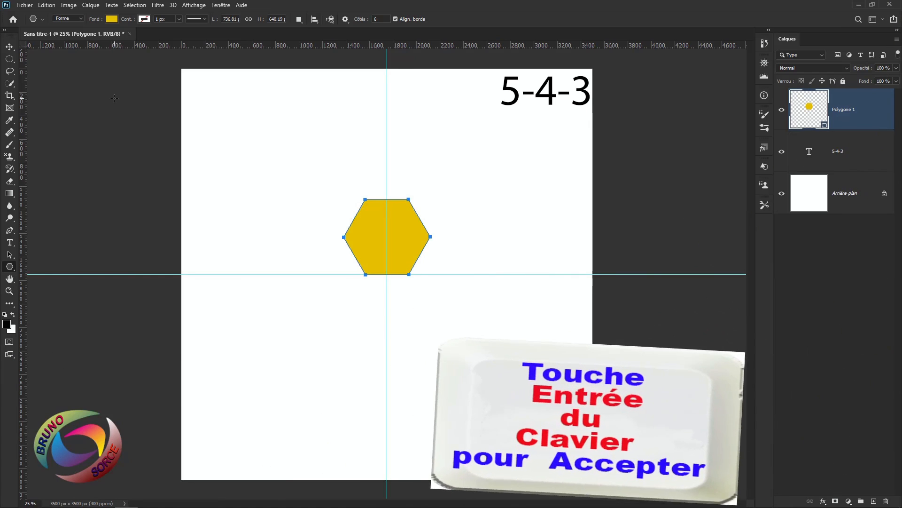
key("Return")
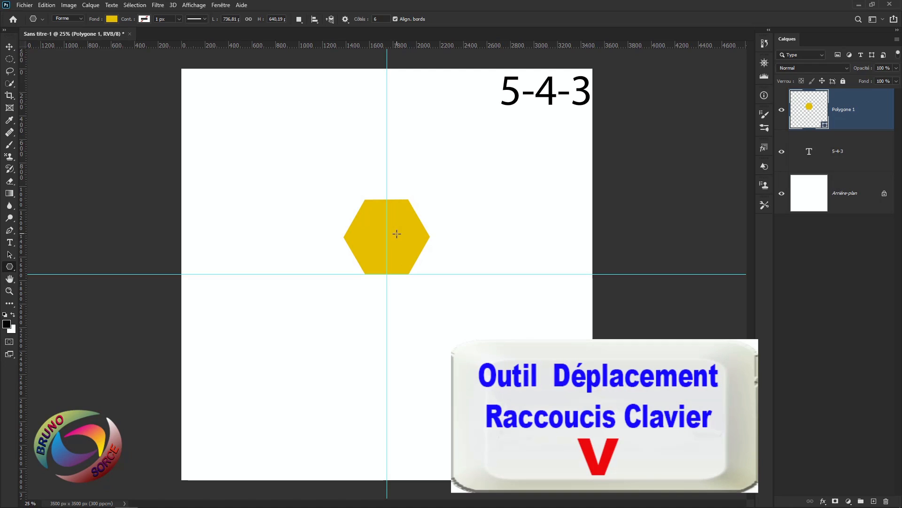
Step: Duplicate the hexagon layer and move the copy straight up until it clears the original
key("v")
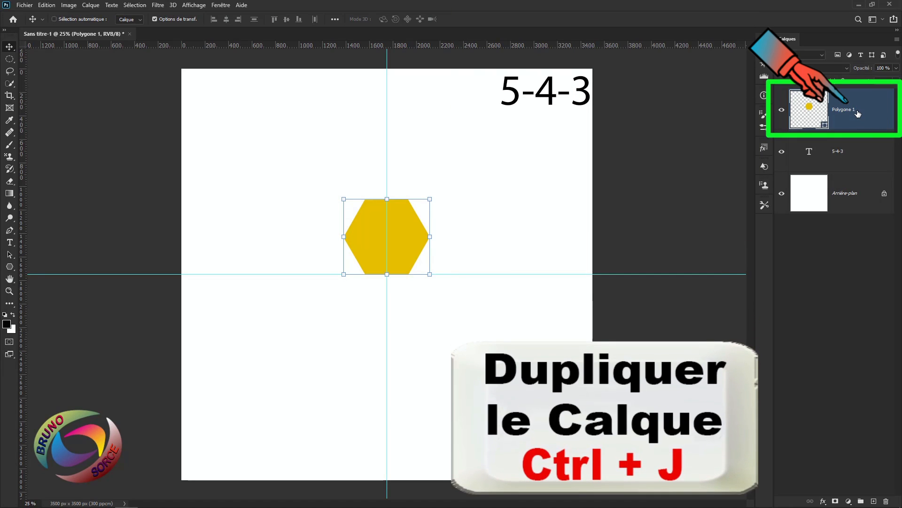
key("ctrl+j")
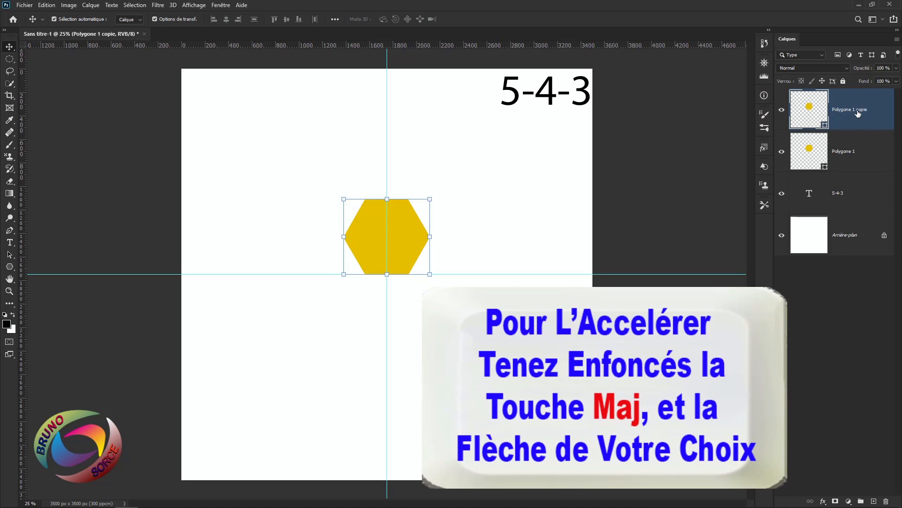
key("shift+Up")
key("shift+Up")
key("shift+Up")
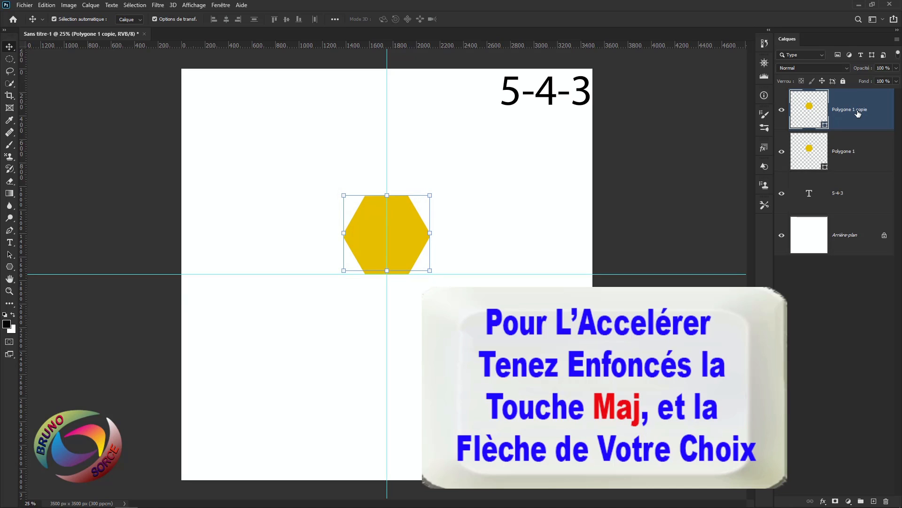
key("shift+Up")
key("shift+Up")
key("shift+Up")
key("shift+Up")
key("shift+Up")
key("shift+Up")
key("shift+Up")
key("shift+Up")
key("shift+Up")
key("shift+Up")
key("shift+Up")
key("shift+Up")
key("shift+Up")
key("shift+Up")
key("shift+Up")
key("shift+Up")
key("shift+Up")
key("shift+Up")
key("shift+Up")
key("shift+Up")
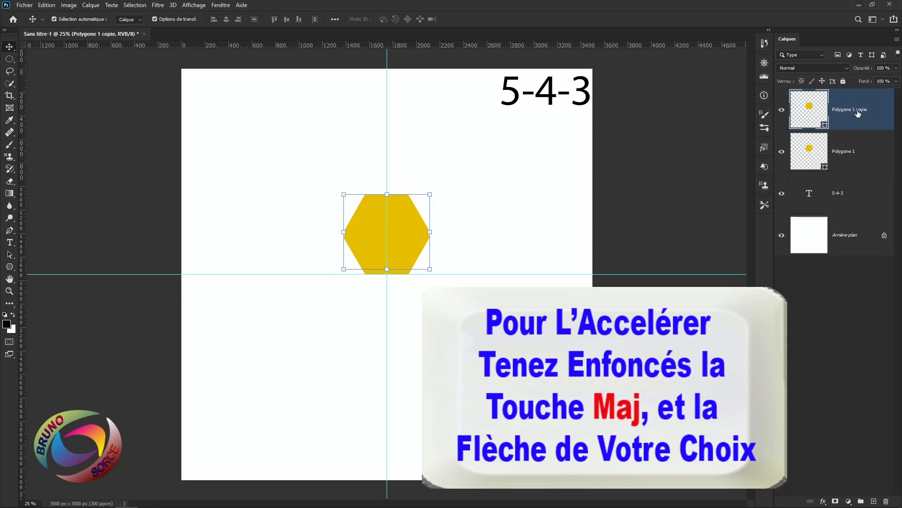
key("shift+Up")
key("shift+Up")
key("shift+Up")
key("shift+Up")
key("shift+Up")
key("shift+Up")
key("shift+Up")
key("shift+Up")
key("shift+Up")
key("shift+Up")
key("shift+Up")
key("shift+Up")
key("shift+Up")
key("shift+Up")
key("shift+Up")
key("shift+Up")
key("shift+Up")
key("shift+Up")
key("shift+Up")
key("shift+Up")
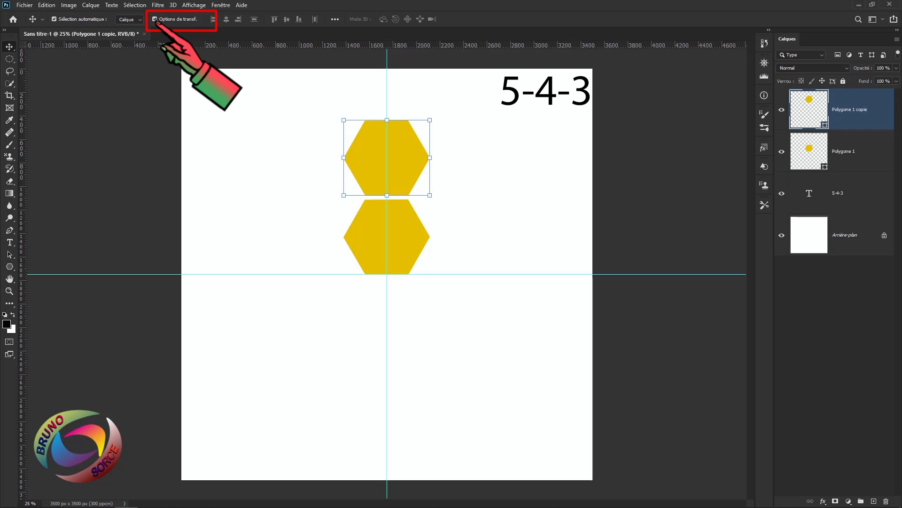
Step: Turn off the transform controls and nudge the upper hexagon down until it touches the one below
left_click(155, 20)
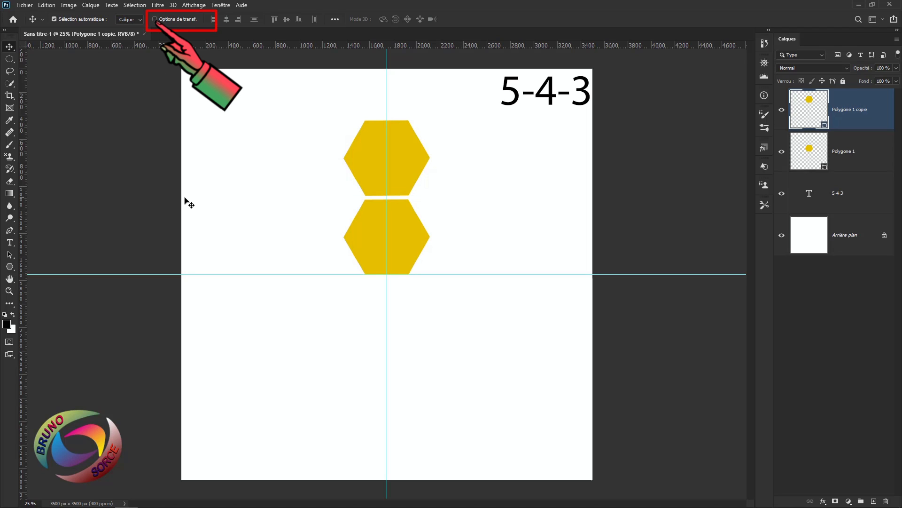
key("Down")
key("Down")
key("Down")
key("Down")
key("Down")
key("Down")
key("Down")
key("Down")
key("Down")
key("Down")
key("Down")
key("Down")
key("Down")
key("Down")
key("Down")
key("Down")
key("Down")
key("Down")
key("Down")
key("Down")
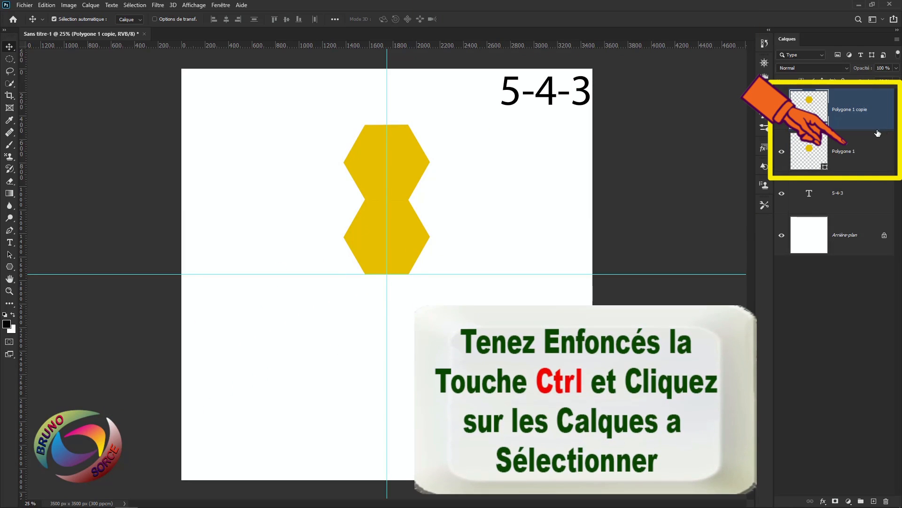
Step: Duplicate both hexagon layers together and move the copies straight down below the horizontal guide
left_click(872, 155, "ctrl")
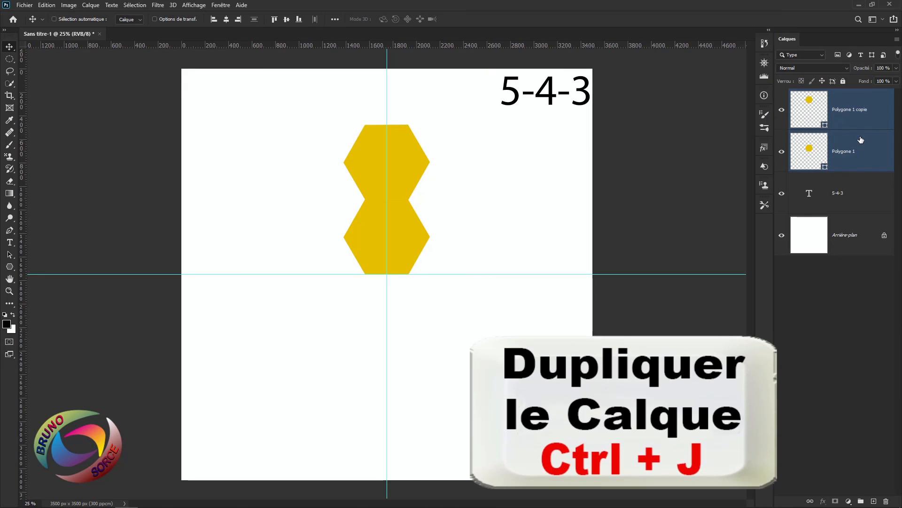
key("ctrl+j")
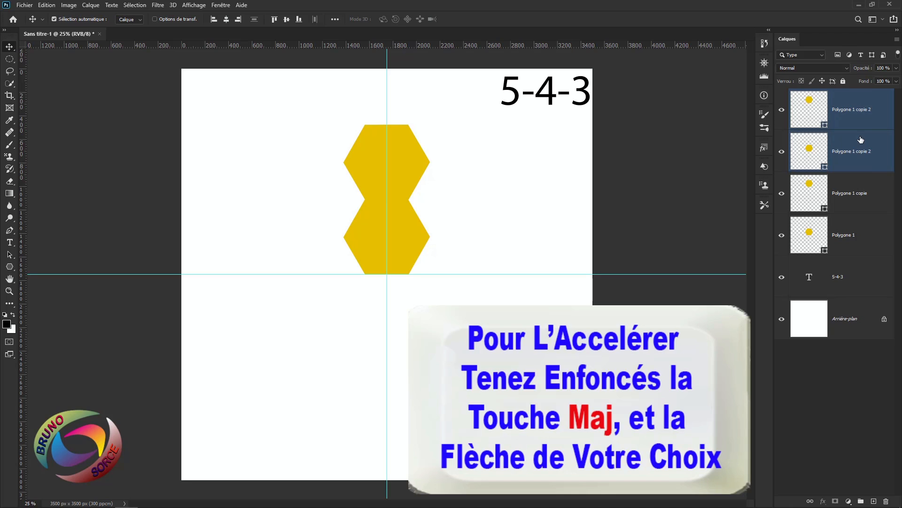
key("shift+Down")
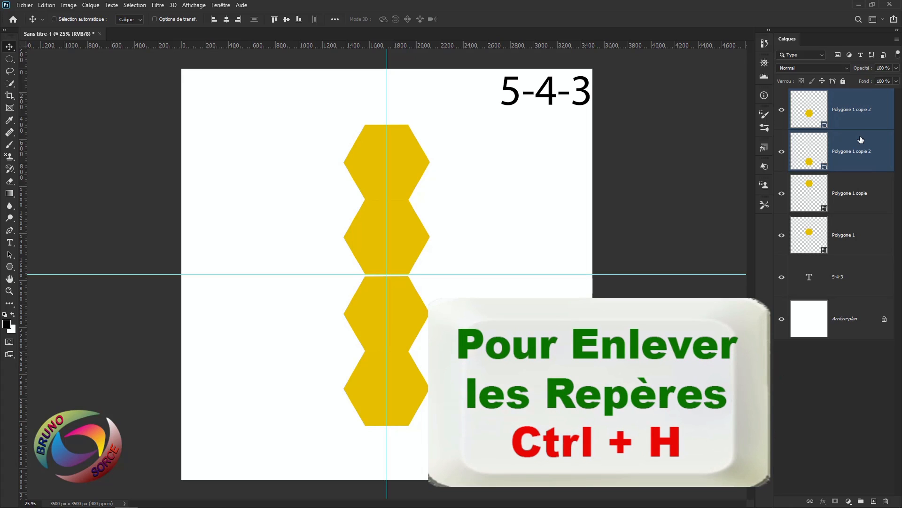
Step: Hide the guides and nudge the two lower hexagons up until they touch the upper pair
key("ctrl+h")
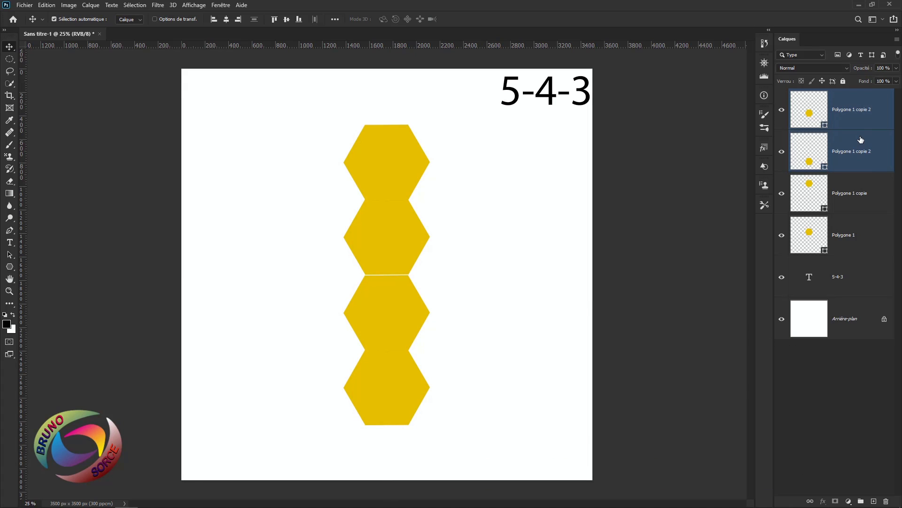
key("Up")
key("Up")
Step: Duplicate the lowest hexagon and move the copy straight down to add a fifth hexagon directly beneath the column
left_click(860, 141)
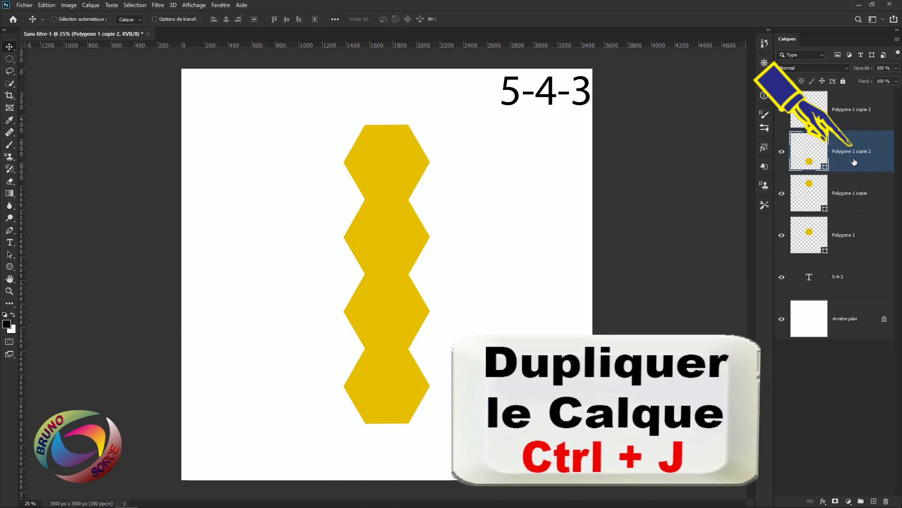
key("ctrl+j")
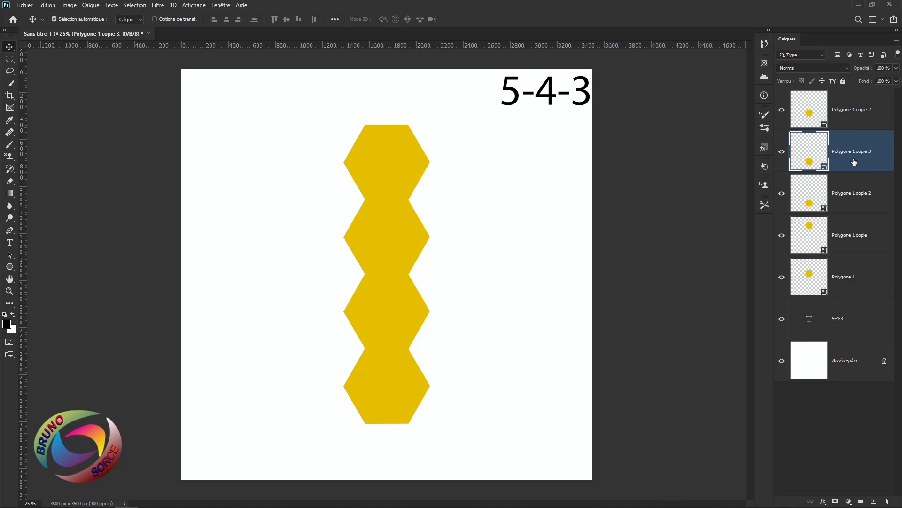
key("shift+Down")
key("shift+Down")
key("shift+Down")
key("shift+Down")
key("shift+Down")
key("shift+Down")
key("shift+Down")
key("shift+Down")
key("shift+Down")
key("shift+Down")
key("shift+Down")
key("shift+Down")
key("shift+Down")
key("shift+Down")
key("shift+Down")
key("shift+Down")
key("shift+Down")
key("shift+Down")
key("shift+Down")
key("shift+Down")
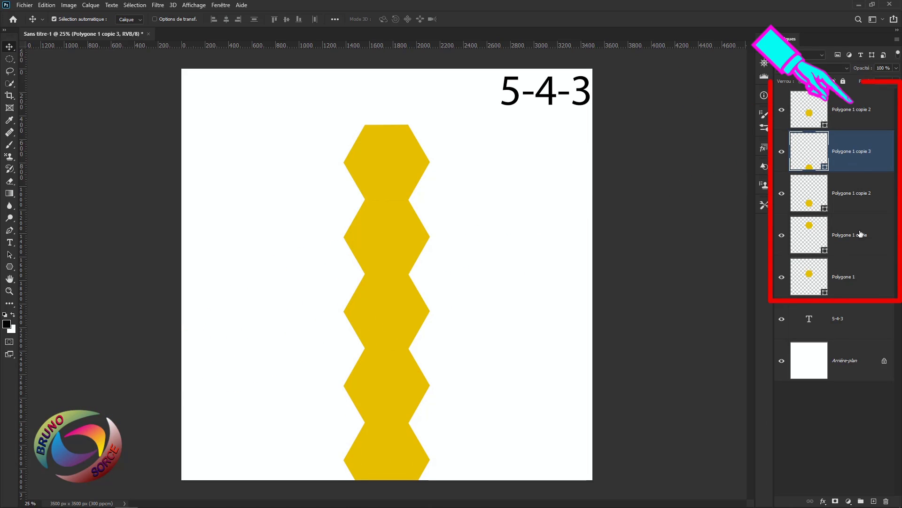
Step: Select all five hexagon layers and move the column up so it is vertically centred within the canvas
left_click(871, 111)
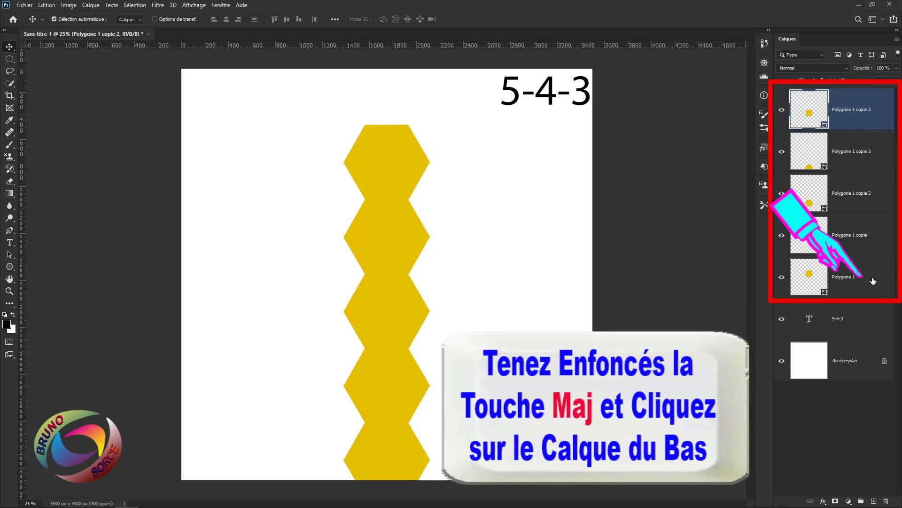
left_click(873, 281, "shift")
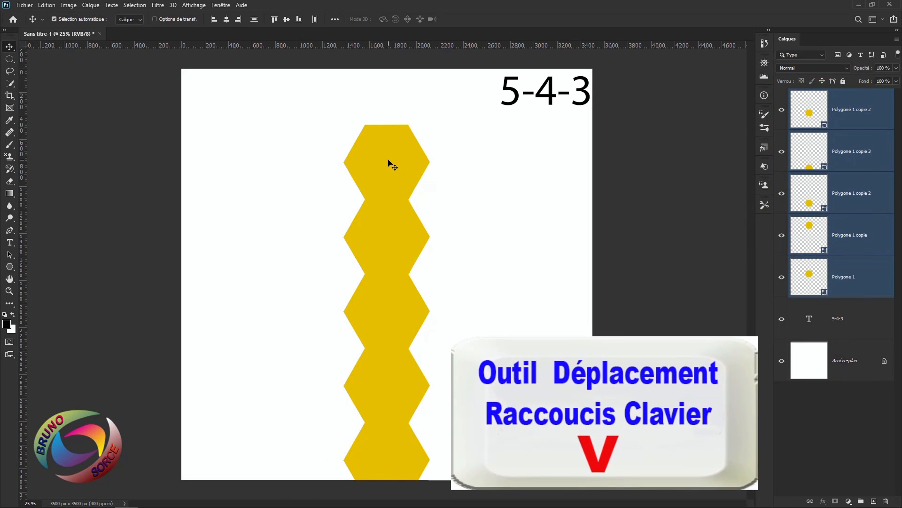
left_click_drag(388, 162, 391, 127)
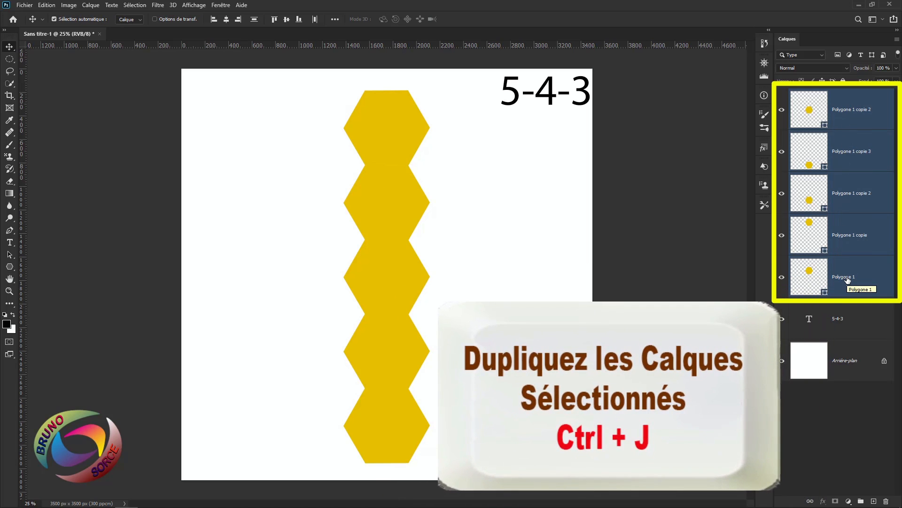
Step: Duplicate the five selected hexagon layers and move the copied column horizontally to the right of the original
key("ctrl+j")
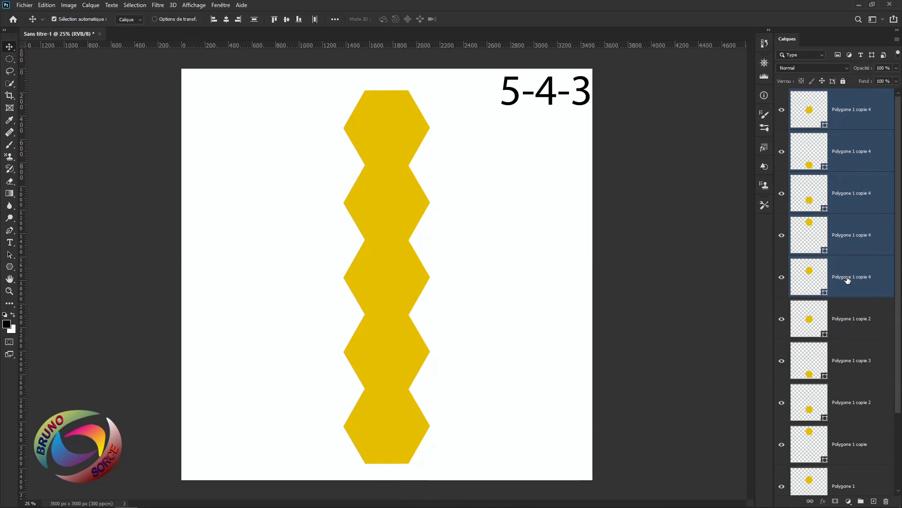
key("shift+Right")
key("shift+Right")
key("shift+Right")
key("shift+Right")
key("shift+Right")
key("shift+Right")
key("shift+Right")
key("shift+Right")
key("shift+Right")
key("shift+Right")
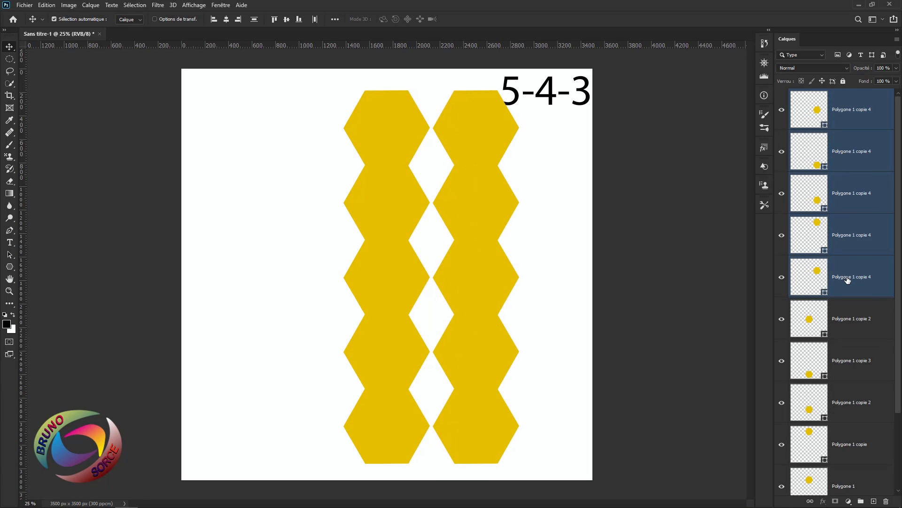
Step: Move the copied five-hexagon column down by half a hexagon and left so its edges nest against the original column
key("shift+Down")
key("shift+Down")
key("shift+Down")
key("shift+Down")
key("shift+Down")
key("shift+Down")
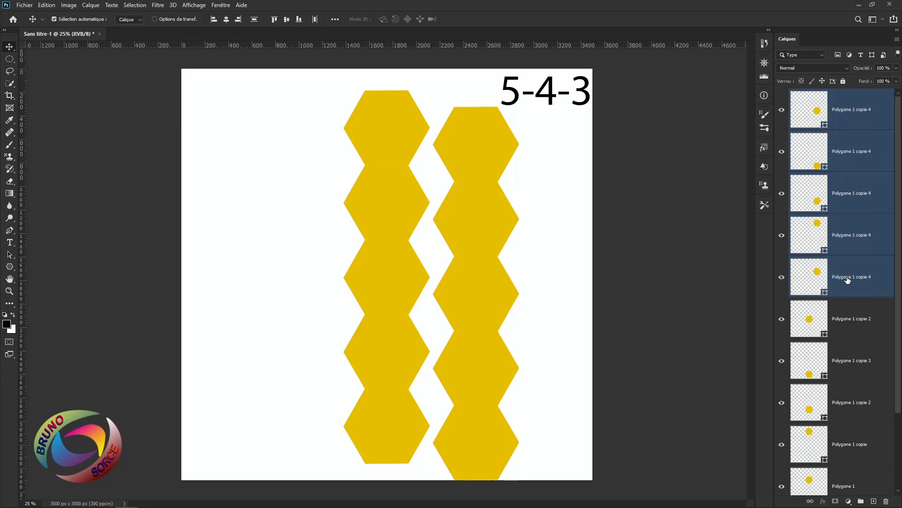
key("shift+Down")
key("shift+Down")
key("shift+Left")
key("shift+Left")
key("shift+Left")
key("shift+Left")
key("shift+Left")
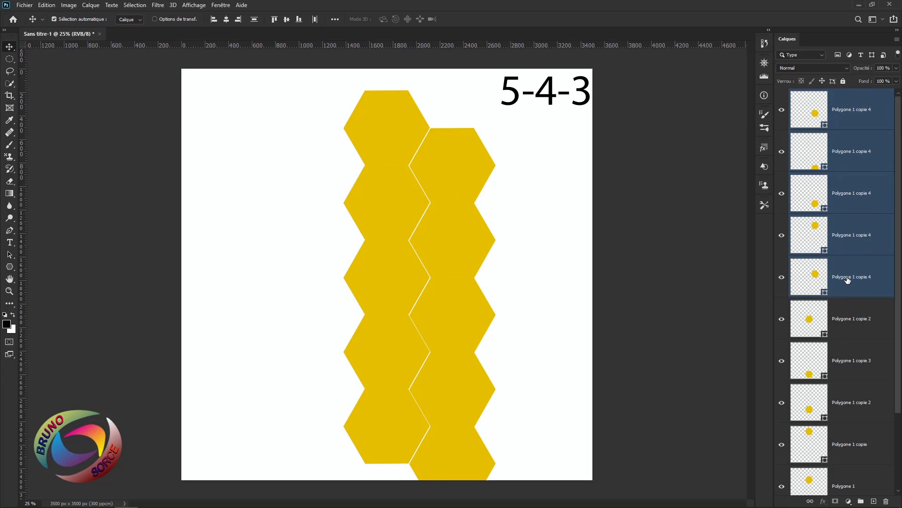
Step: Nudge the copied column left to close the remaining gap, and delete its lowest hexagon, which overhangs the canvas
key("Left")
key("Left")
key("Left")
key("Left")
key("Left")
key("Left")
key("Left")
key("Left")
key("Left")
key("Left")
key("Left")
key("Left")
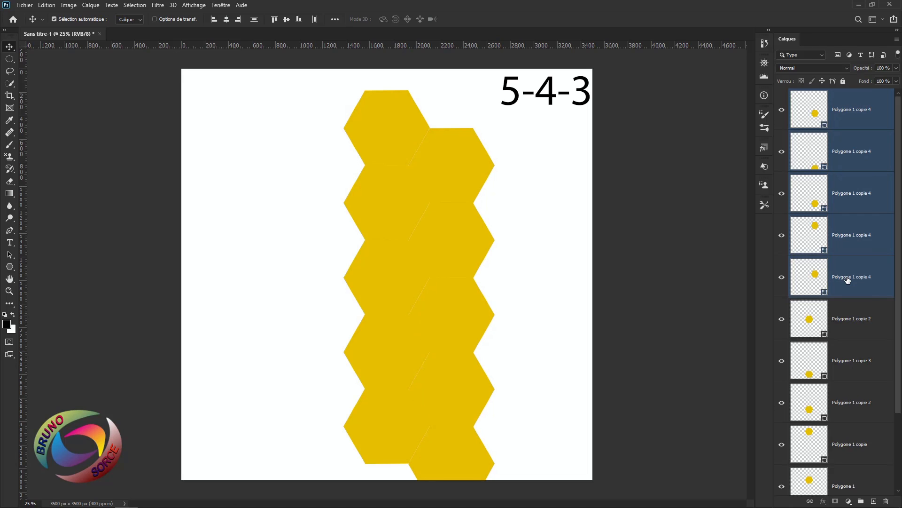
left_click(483, 467)
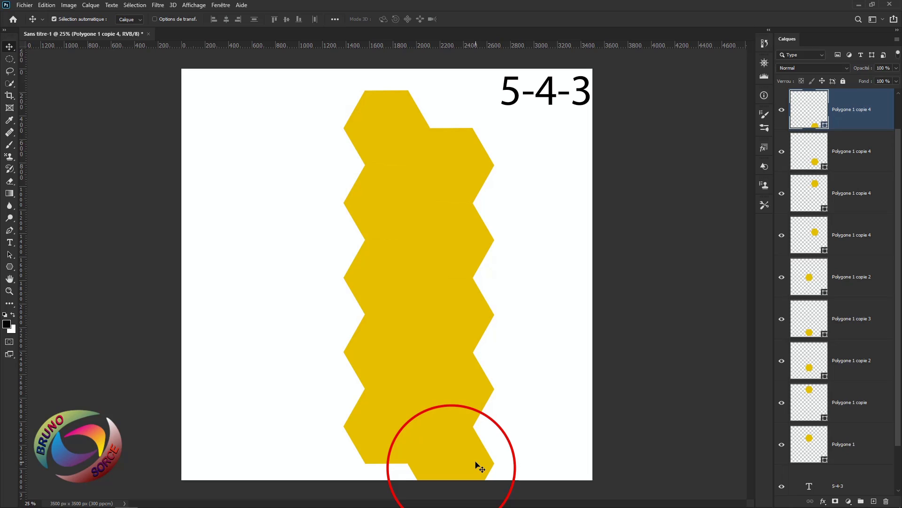
key("Delete")
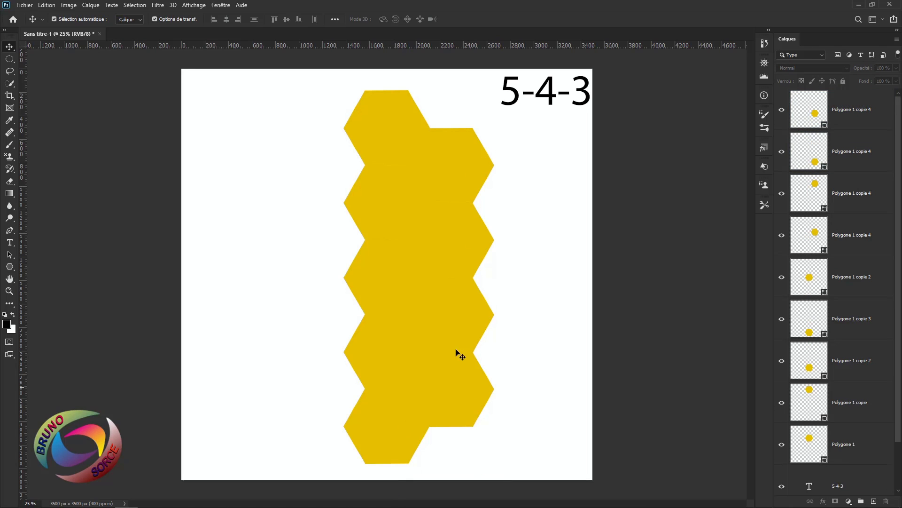
Step: Duplicate the four hexagons right of the central column and move the copy horizontally to nest against its left side
left_click(467, 403)
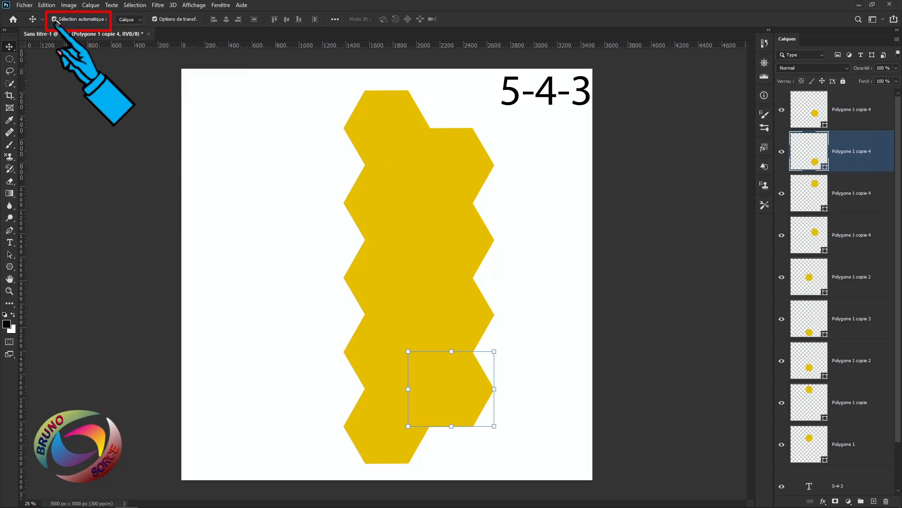
left_click(460, 310, "shift")
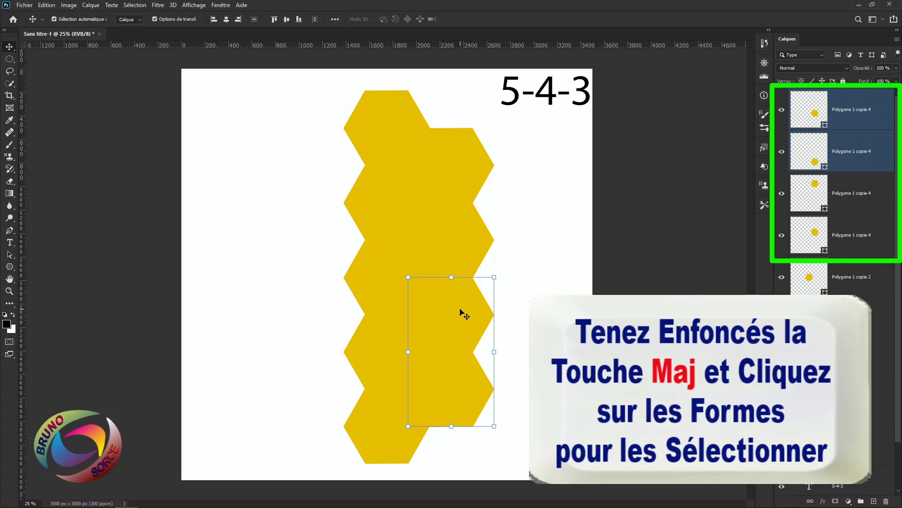
left_click(468, 249, "shift")
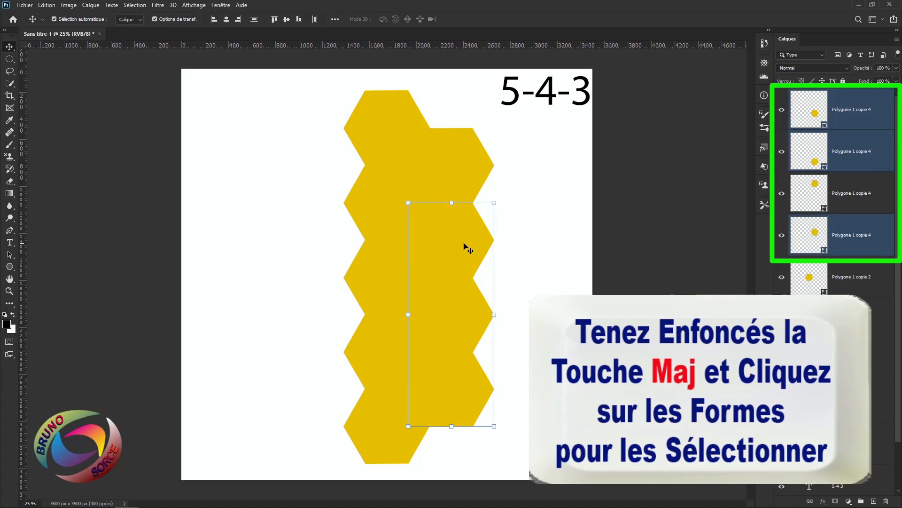
left_click(476, 179, "shift")
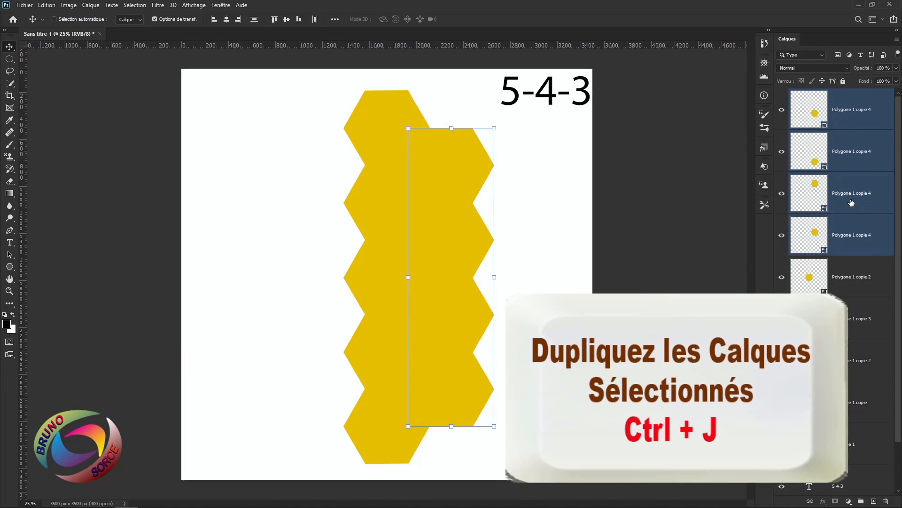
key("ctrl+j")
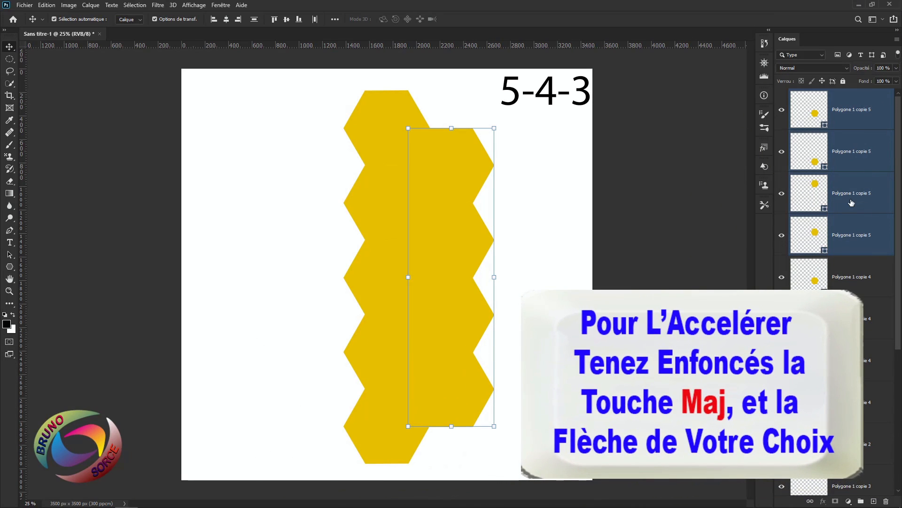
key("shift+Left")
key("shift+Left")
key("shift+Left")
key("shift+Left")
key("shift+Left")
key("shift+Left")
key("shift+Left")
key("shift+Left")
key("shift+Left")
key("shift+Left")
key("shift+Left")
key("shift+Left")
key("shift+Left")
key("shift+Left")
key("shift+Left")
key("shift+Left")
key("shift+Left")
key("shift+Left")
key("shift+Left")
key("shift+Left")
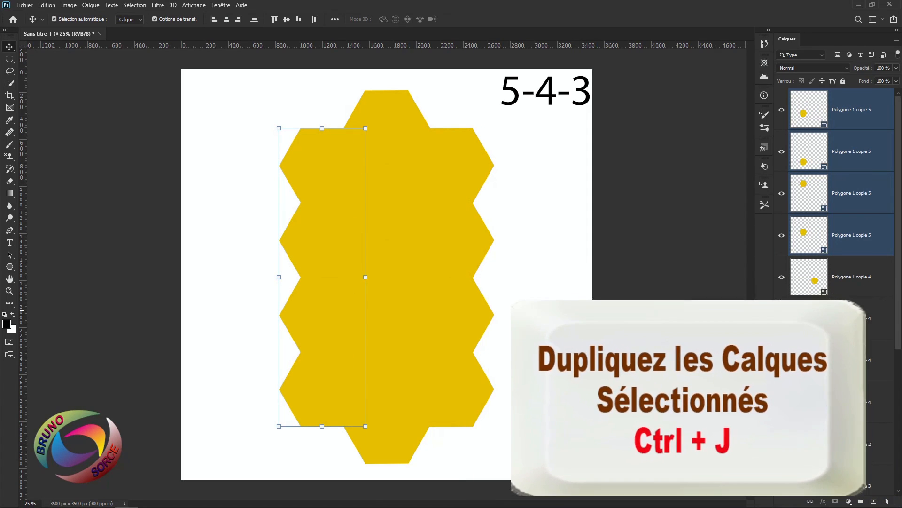
Step: Duplicate the left four-hexagon column and move the copy further left, clear of the other columns
key("ctrl+j")
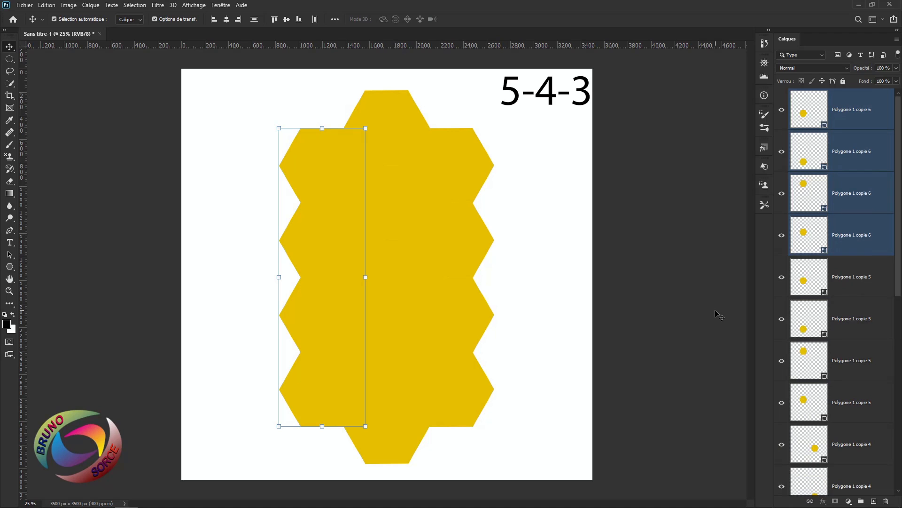
key("shift+Left")
key("shift+Left")
key("shift+Left")
key("shift+Left")
key("shift+Left")
key("shift+Left")
key("shift+Left")
key("shift+Left")
key("shift+Left")
key("shift+Left")
key("shift+Left")
key("shift+Left")
key("shift+Left")
key("shift+Left")
key("shift+Left")
key("shift+Left")
key("shift+Left")
key("shift+Left")
key("shift+Left")
key("shift+Left")
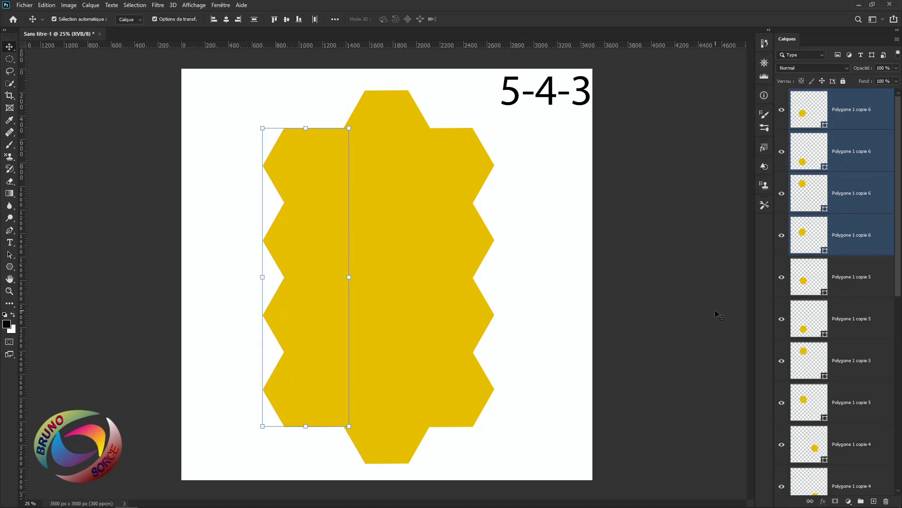
key("shift+Left")
key("shift+Left")
key("shift+Left")
key("shift+Left")
key("shift+Left")
key("shift+Left")
key("shift+Left")
key("shift+Left")
key("shift+Left")
key("shift+Left")
key("shift+Left")
key("shift+Left")
key("shift+Left")
key("shift+Left")
key("shift+Left")
key("shift+Left")
key("shift+Left")
key("shift+Left")
key("shift+Left")
key("shift+Left")
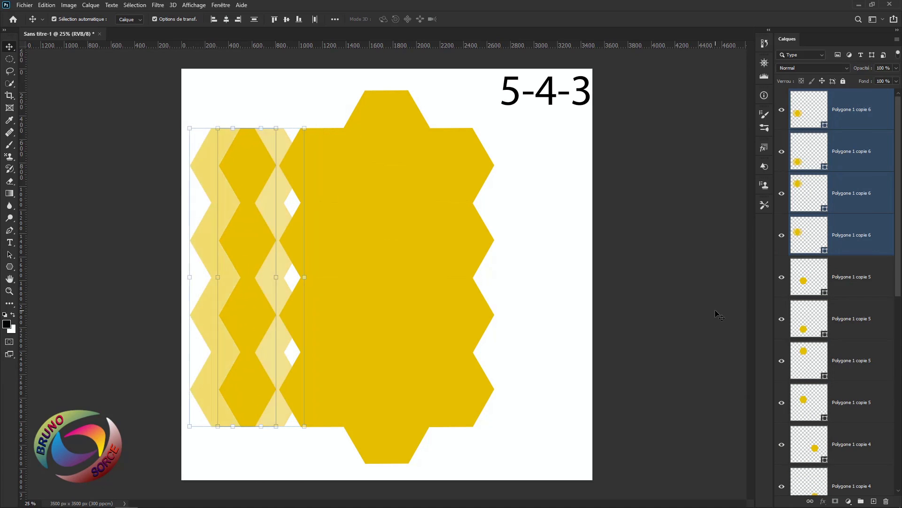
key("shift+Right")
Step: Move the outer left column down by half a hexagon so its points face the notches of the neighbouring column
key("shift+Down")
key("shift+Down")
key("shift+Down")
key("shift+Down")
key("shift+Down")
key("shift+Down")
key("shift+Down")
key("shift+Down")
key("shift+Down")
key("shift+Down")
key("shift+Down")
key("shift+Down")
key("shift+Down")
key("shift+Down")
key("shift+Down")
key("shift+Down")
key("shift+Down")
key("shift+Down")
key("shift+Down")
key("shift+Down")
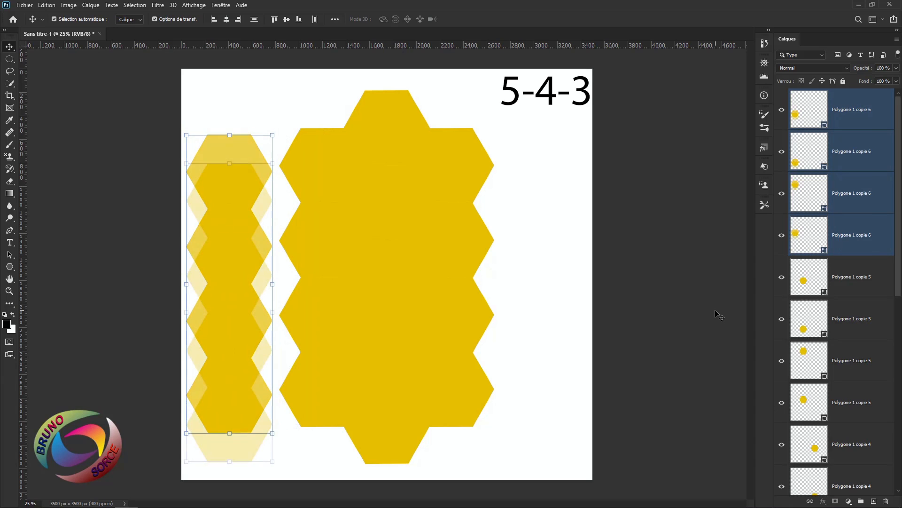
Step: Move the outer left column horizontally to the right until it interlocks with the neighbouring column without a gap
key("shift+Right")
key("shift+Right")
key("shift+Right")
key("shift+Right")
key("shift+Right")
key("shift+Right")
key("shift+Right")
key("shift+Right")
key("shift+Right")
key("shift+Right")
key("shift+Right")
key("shift+Right")
key("shift+Right")
key("shift+Right")
key("shift+Right")
key("shift+Right")
key("shift+Right")
key("shift+Right")
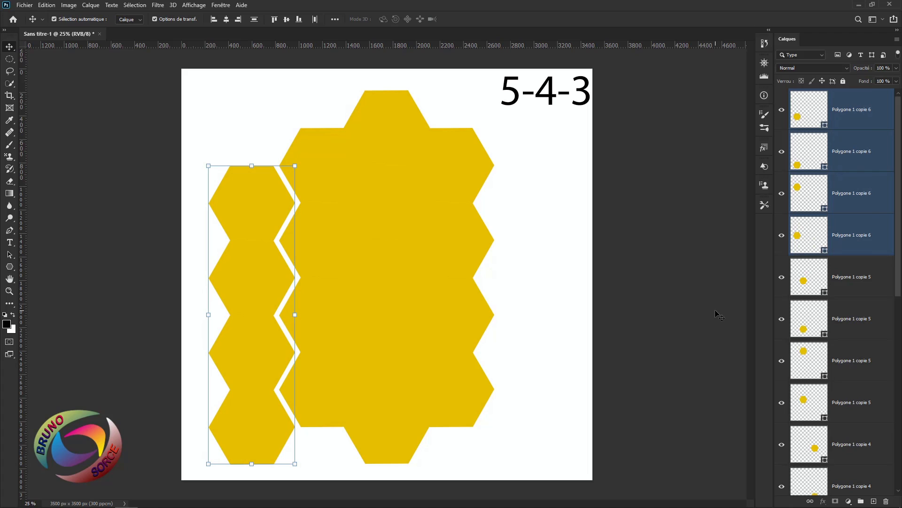
key("shift+Right")
key("shift+Right")
key("shift+Right")
key("shift+Right")
key("shift+Right")
key("shift+Right")
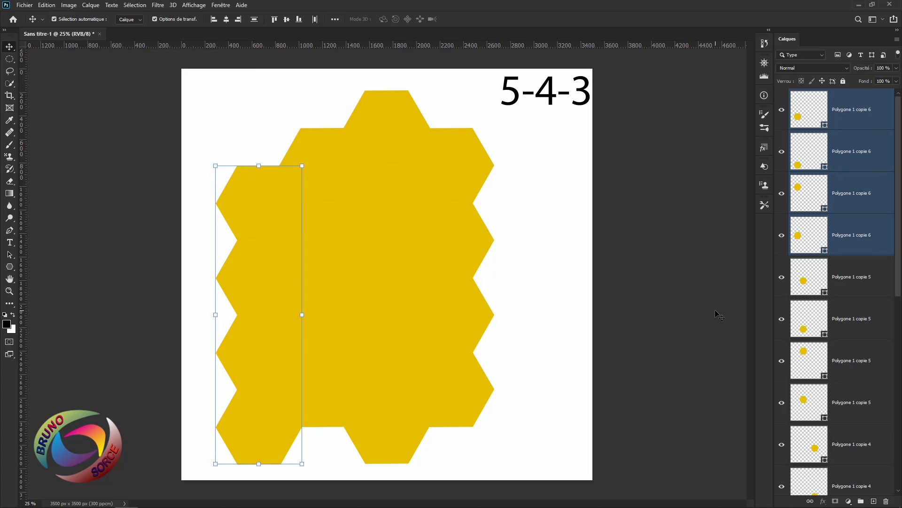
Step: Delete the lowest hexagon of the outer left column, leaving three hexagons there
left_click(852, 124)
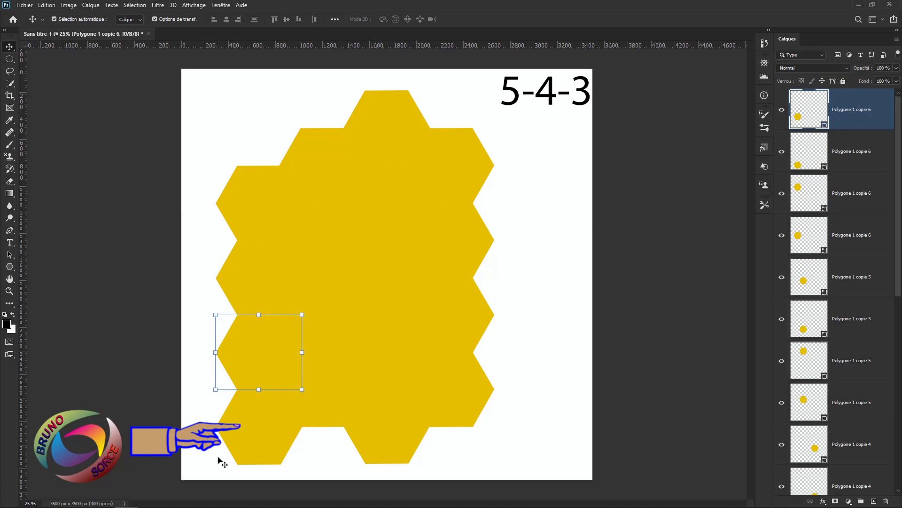
left_click(257, 428)
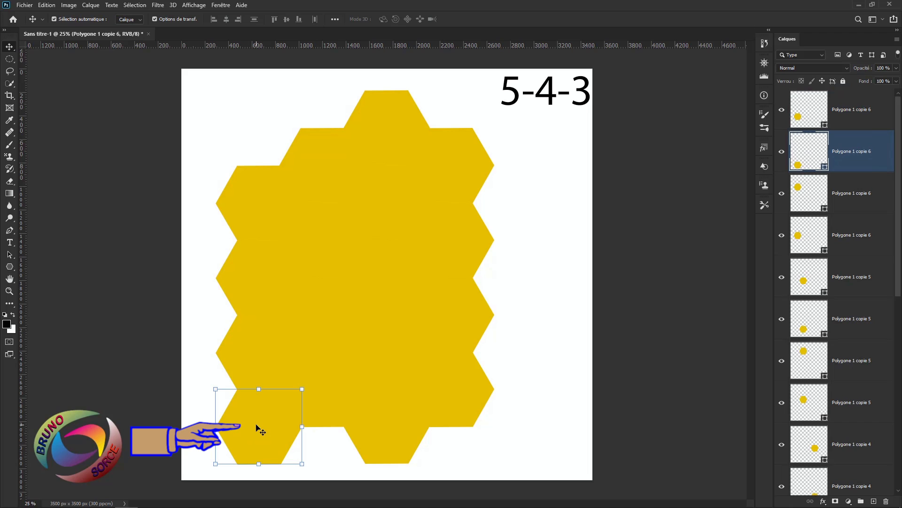
key("Delete")
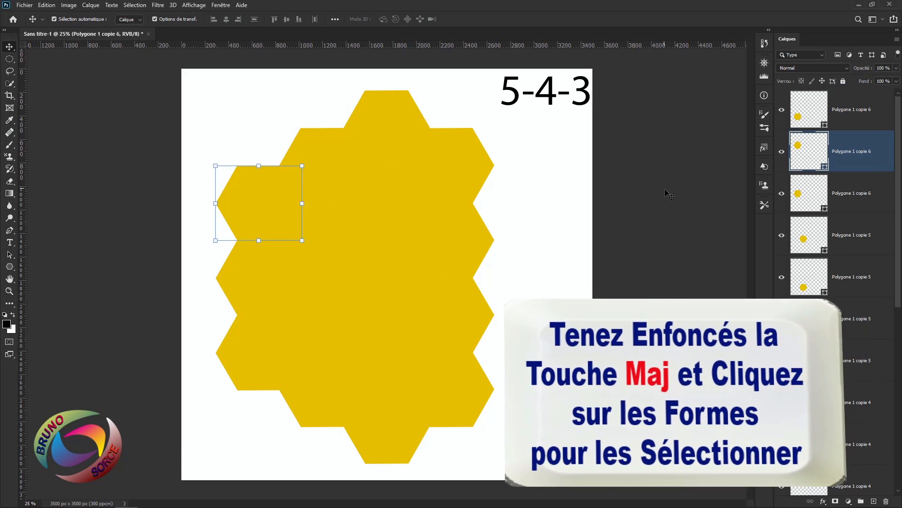
Step: Select the three hexagons of the outer left column and duplicate their layers
left_click(253, 275, "shift")
left_click(249, 353, "shift")
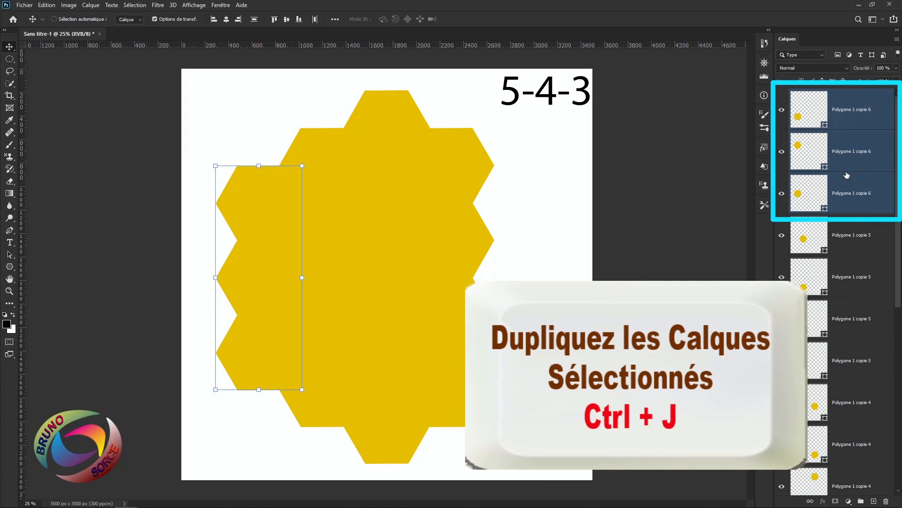
key("ctrl+j")
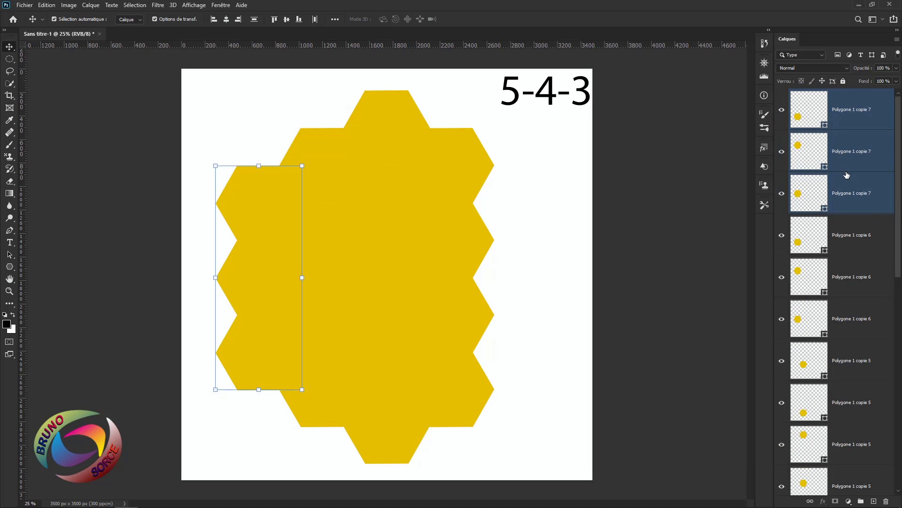
Step: Move the duplicated three-hexagon column horizontally to the right side until it interlocks with the right four-hexagon column without a gap
key("shift+Right")
key("shift+Right")
key("shift+Right")
key("shift+Right")
key("shift+Right")
key("shift+Right")
key("shift+Right")
key("shift+Right")
key("shift+Right")
key("shift+Right")
key("shift+Right")
key("shift+Right")
key("shift+Right")
key("shift+Right")
key("shift+Right")
key("shift+Right")
key("shift+Right")
key("shift+Right")
key("shift+Right")
key("shift+Right")
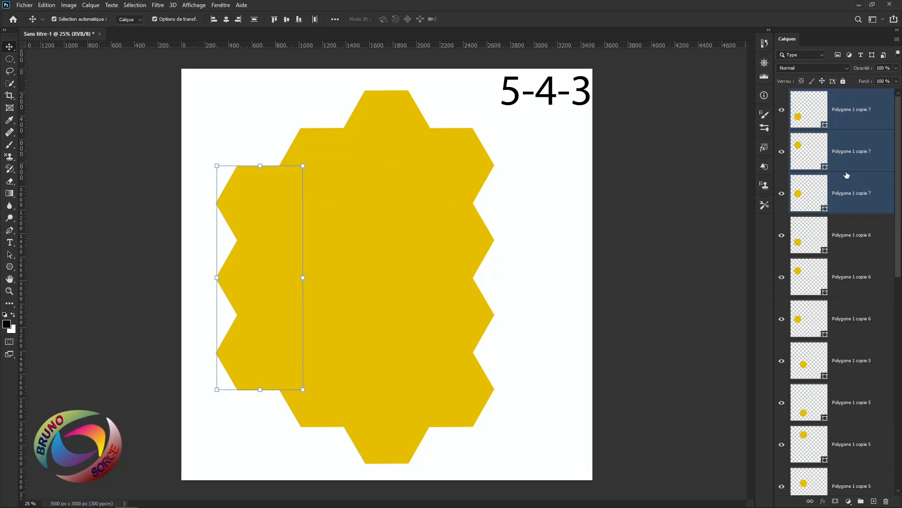
key("shift+Right")
key("shift+Right")
key("shift+Right")
key("shift+Right")
key("shift+Right")
key("shift+Right")
key("shift+Right")
key("shift+Right")
key("shift+Right")
key("shift+Right")
key("shift+Right")
key("shift+Right")
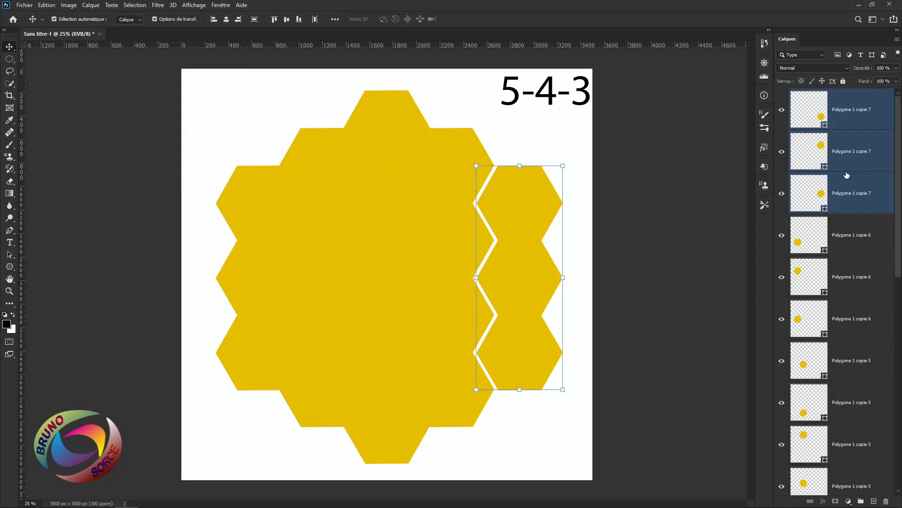
key("shift+Left")
key("shift+Left")
key("shift+Left")
key("shift+Left")
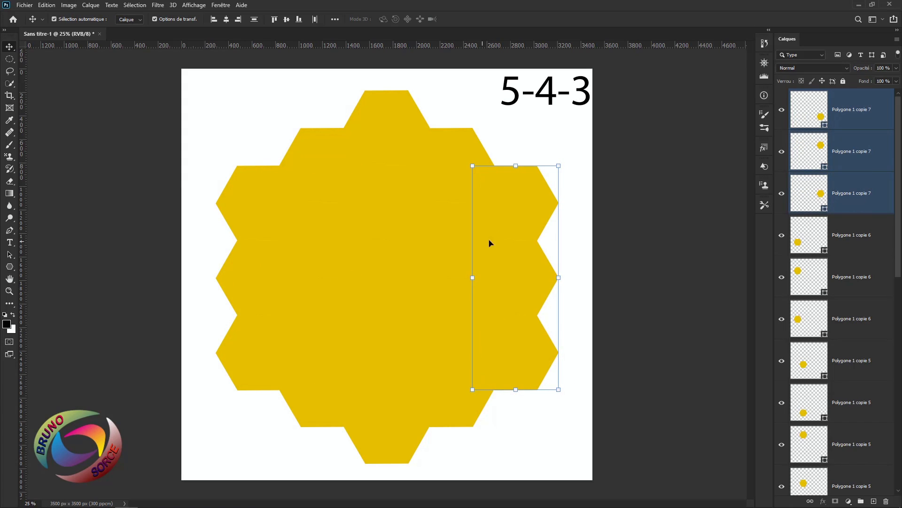
Step: Add a white Contour layer style to the lowest hexagon of the outer right column, with size 10 px and position Intérieur
left_click(868, 110)
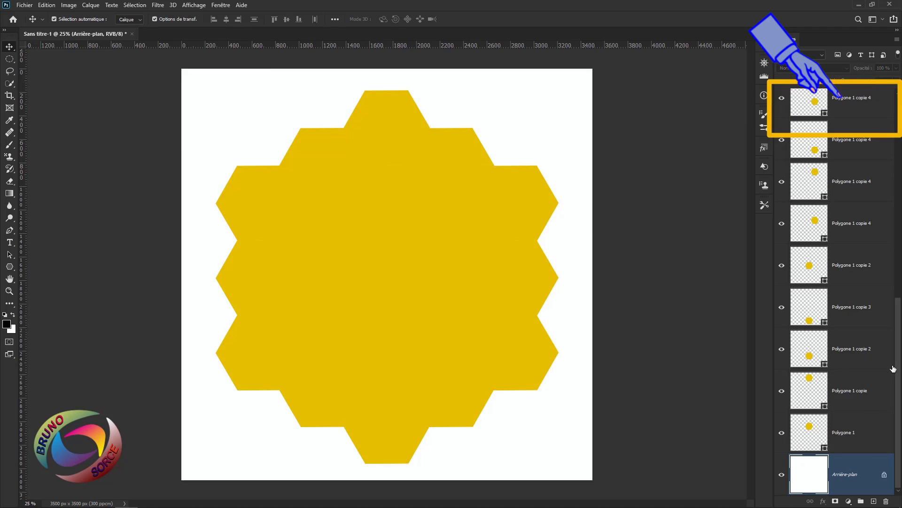
left_click_drag(893, 369, 884, 86)
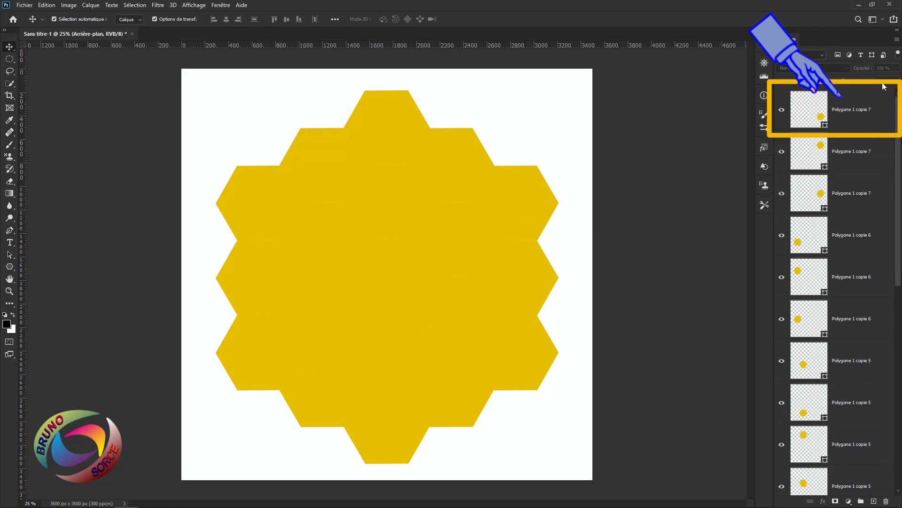
left_click(857, 105)
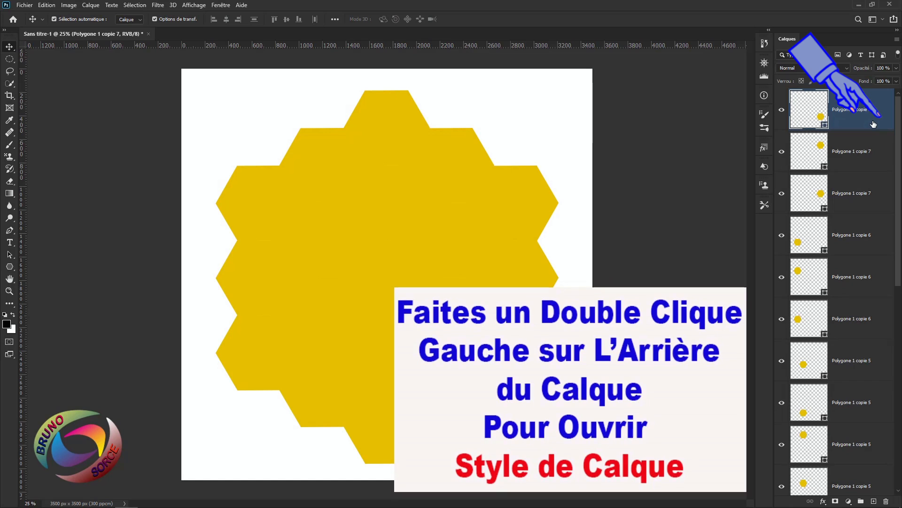
double_click(873, 124)
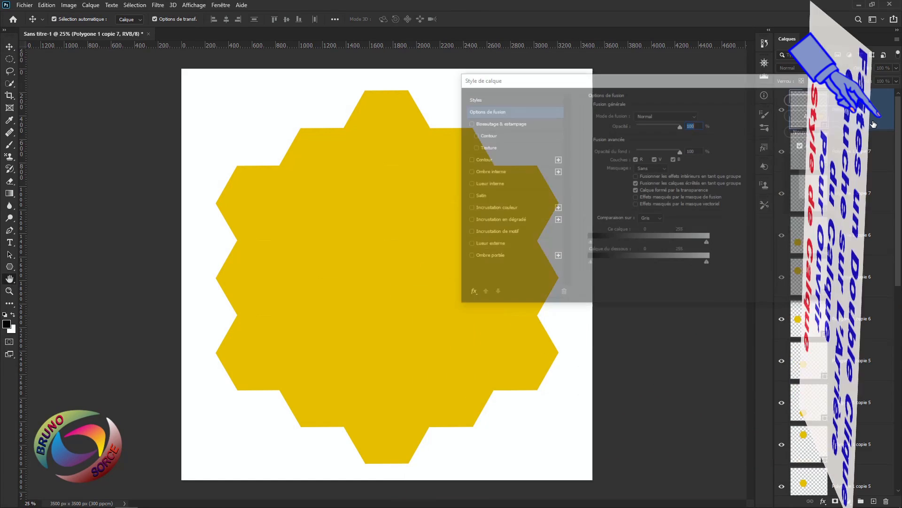
left_click_drag(618, 82, 642, 79)
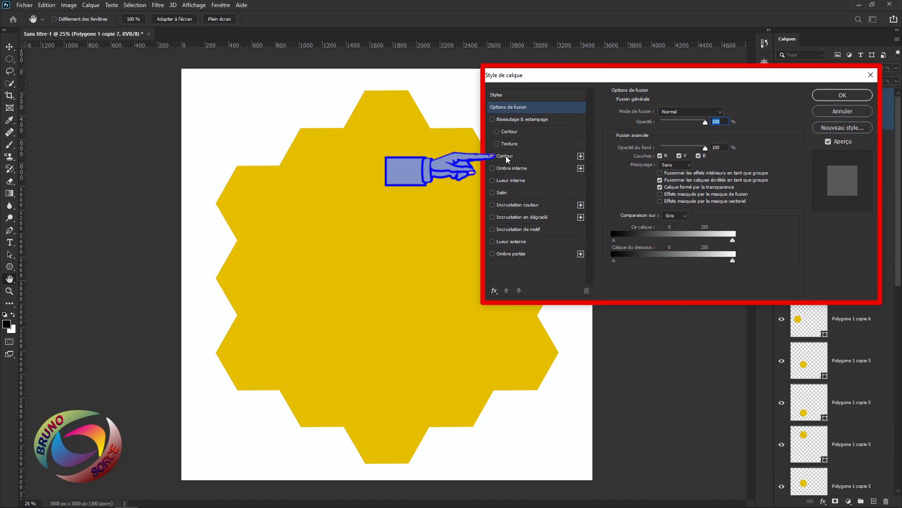
left_click(504, 157)
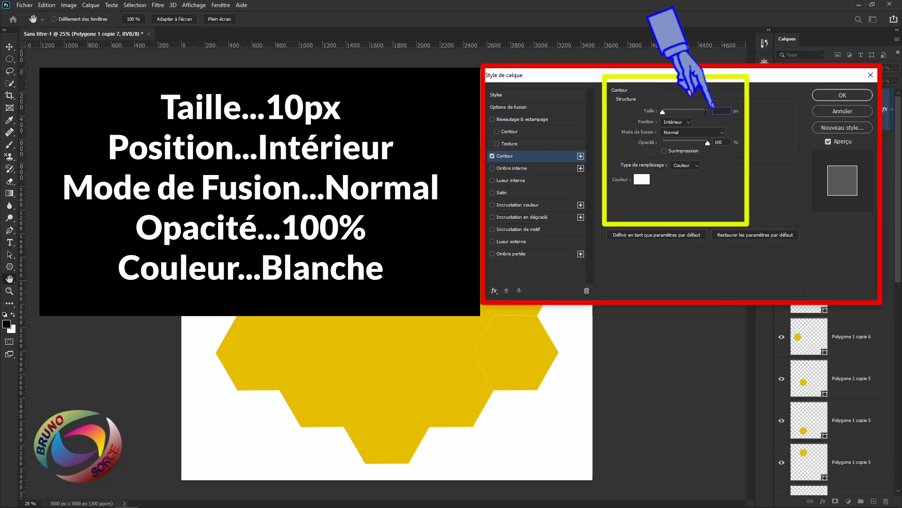
type("10")
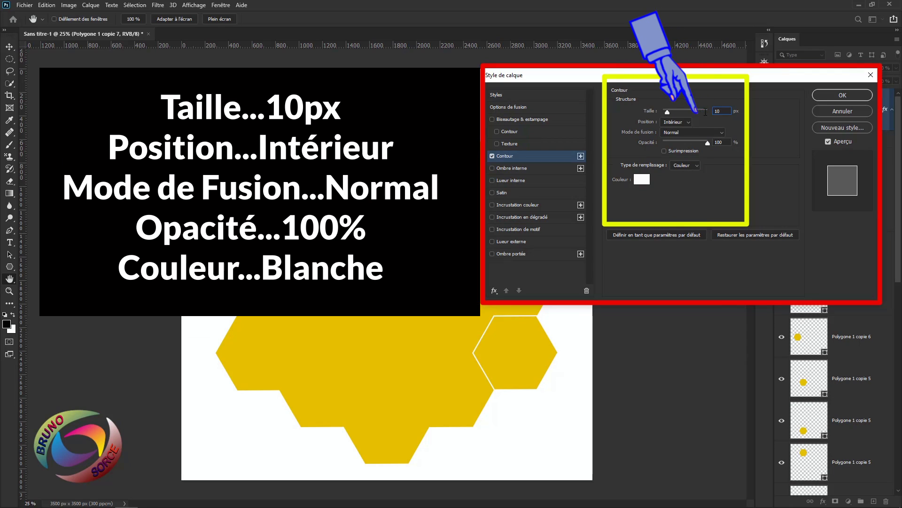
left_click(688, 124)
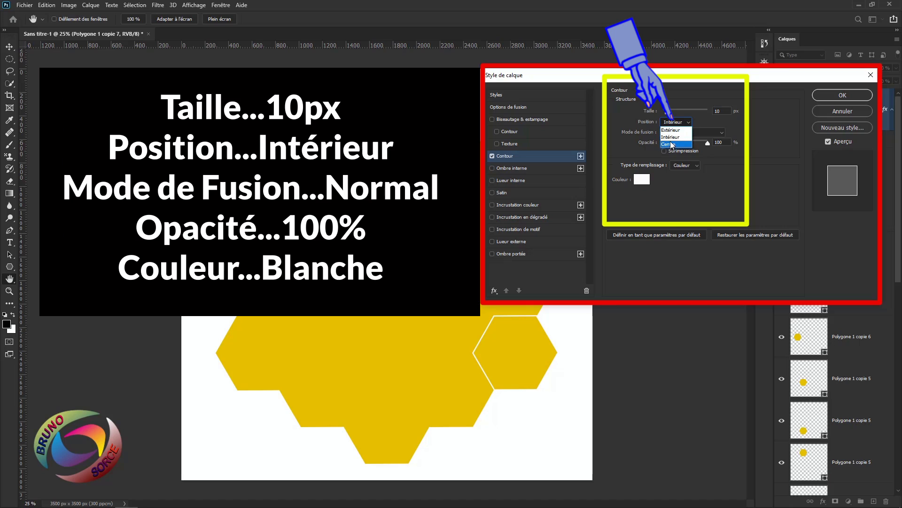
left_click(672, 137)
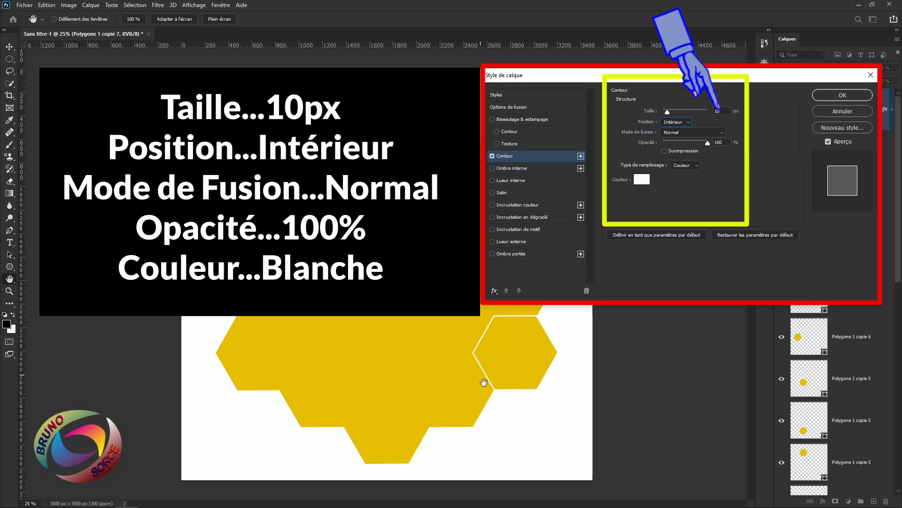
left_click(838, 97)
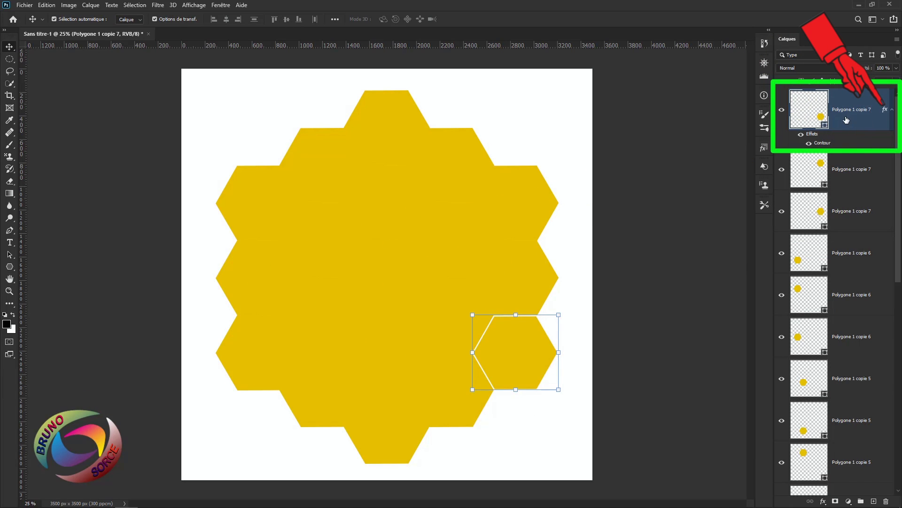
Step: Copy the outlined hexagon's layer style and paste it onto all the other hexagon layers, from the next one down to Polygone 1
right_click(884, 113)
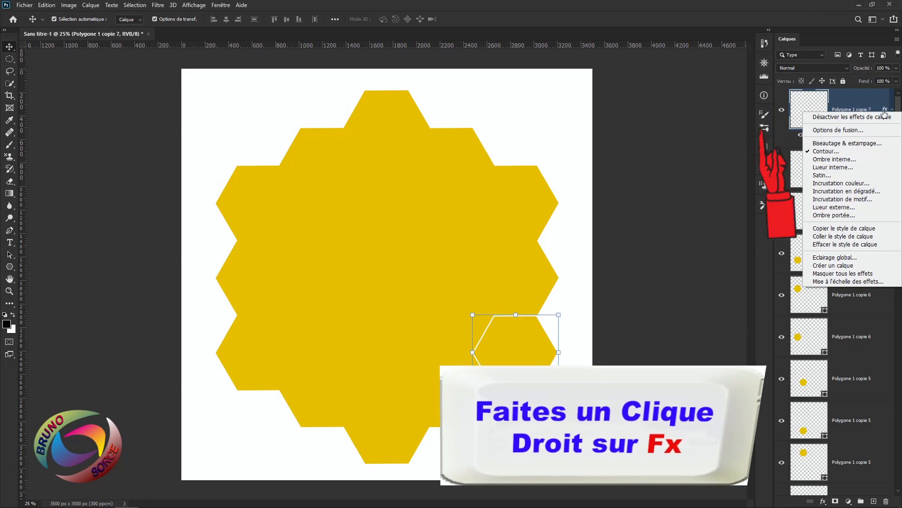
left_click(821, 230)
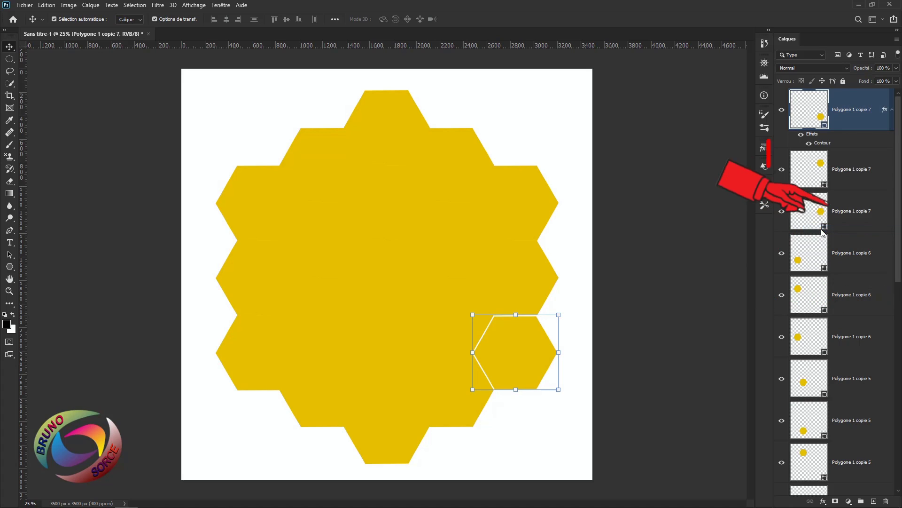
left_click(877, 176)
scroll(837, 282, "down", 10)
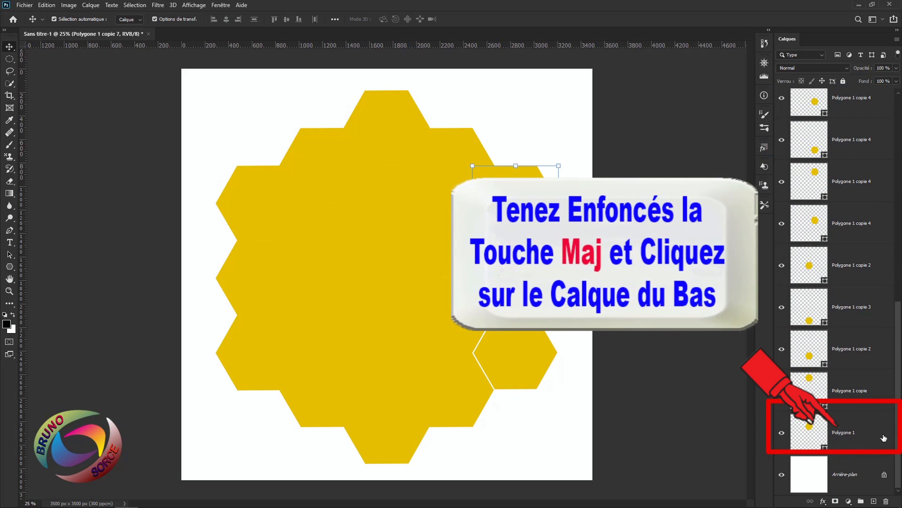
left_click(860, 433, "shift")
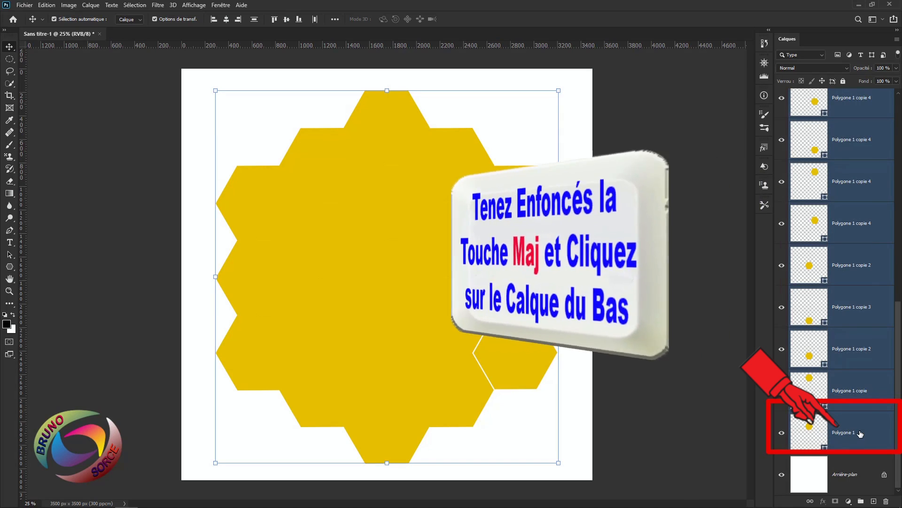
right_click(859, 340)
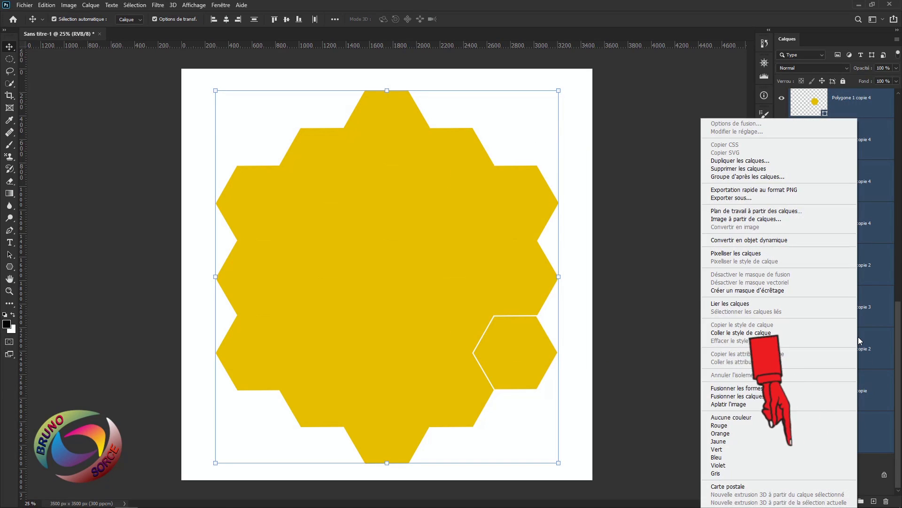
left_click(738, 333)
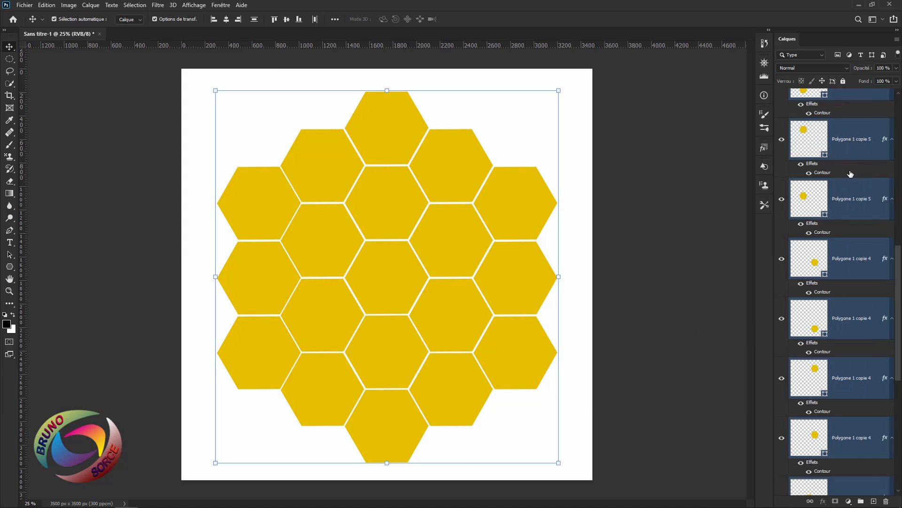
left_click(855, 154)
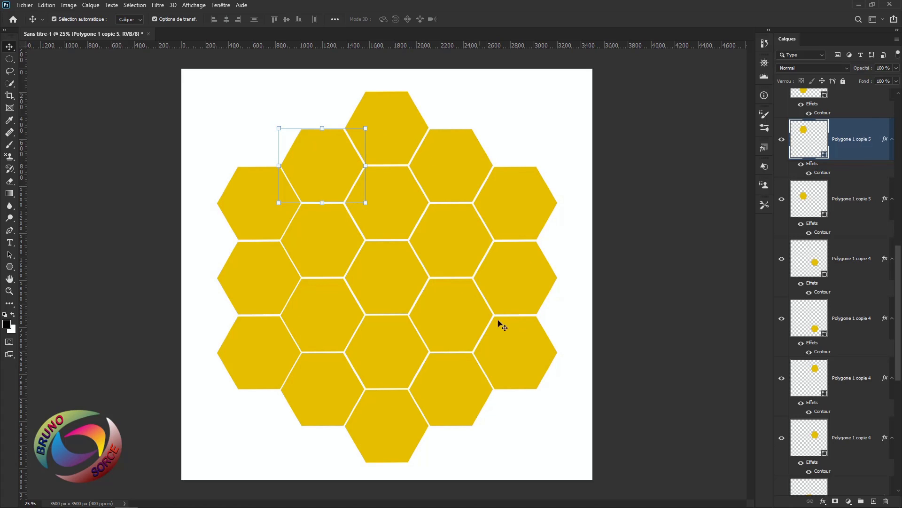
Step: Select all the hexagon layers, excluding the background, and group them with the default group name and settings
left_click_drag(898, 312, 898, 159)
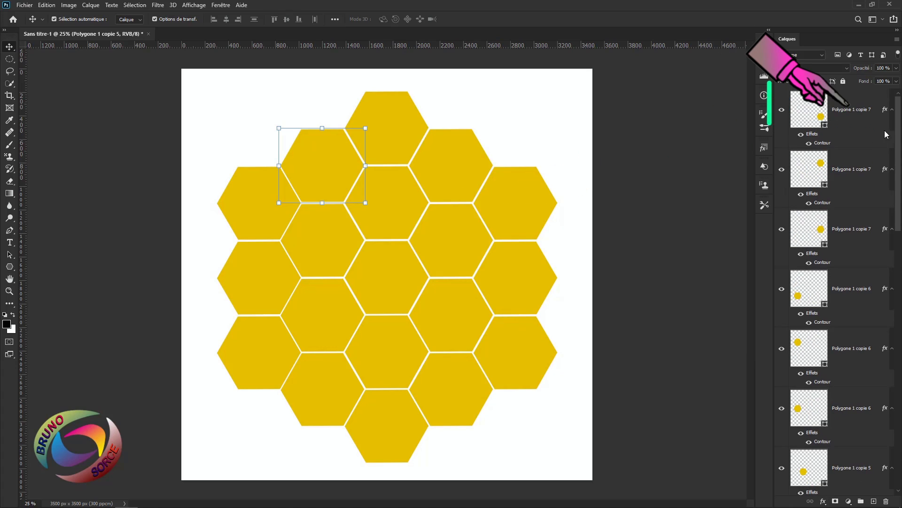
left_click(855, 120)
left_click_drag(898, 198, 898, 498)
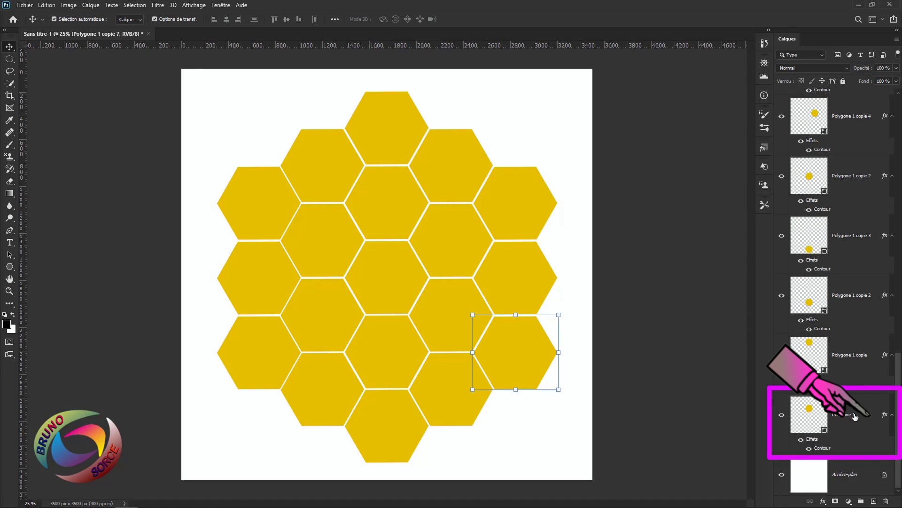
left_click(855, 416, "shift")
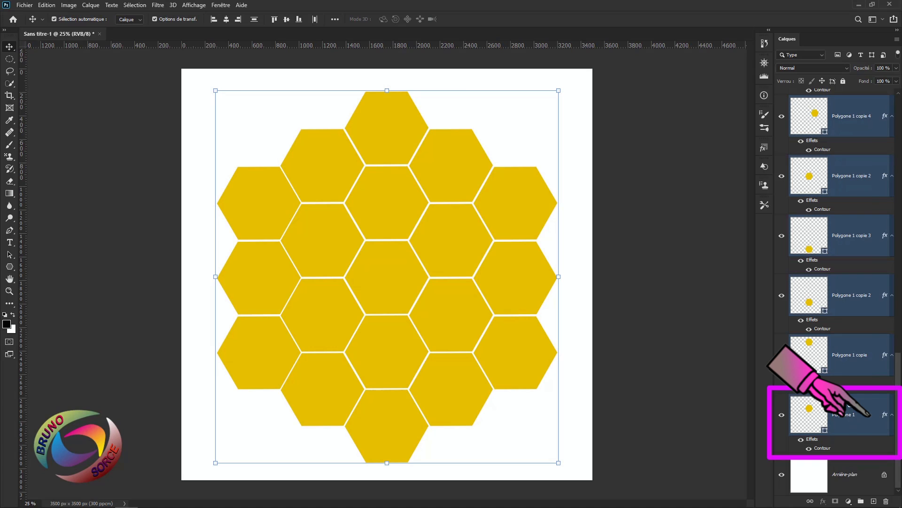
right_click(840, 124)
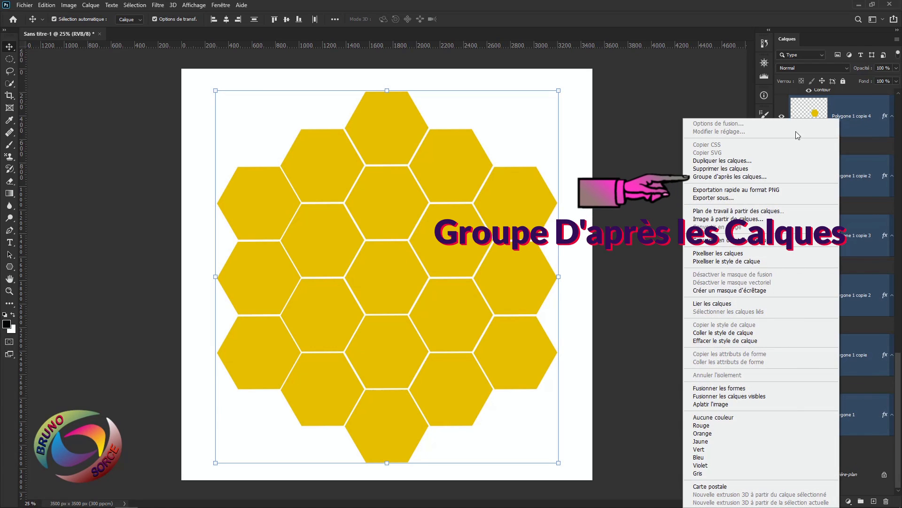
left_click(710, 177)
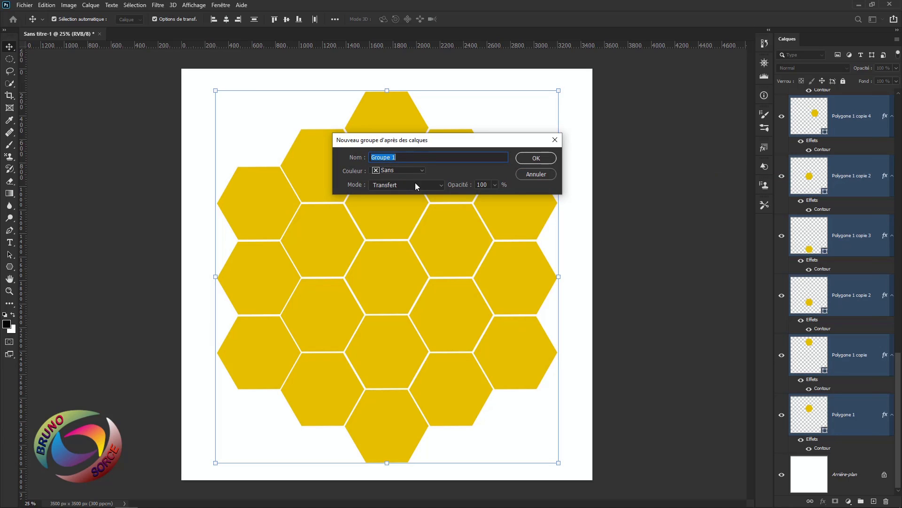
left_click(548, 162)
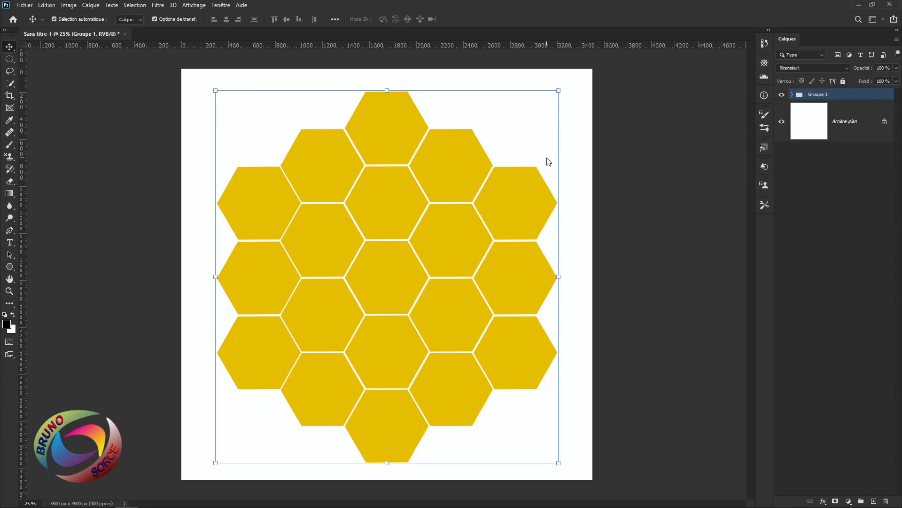
Step: Expand the hexagon group and select the layer of the hexagon at the centre of the honeycomb
left_click(792, 95)
left_click(792, 95)
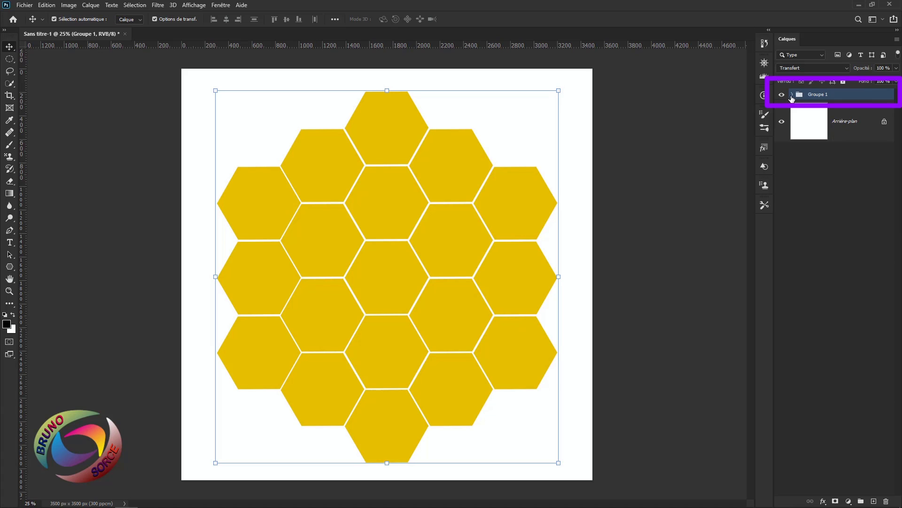
left_click(791, 95)
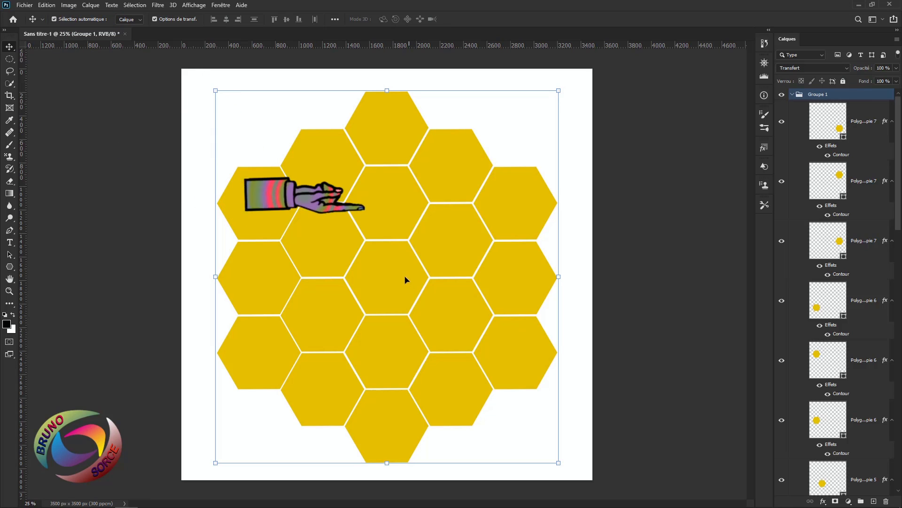
left_click(388, 275)
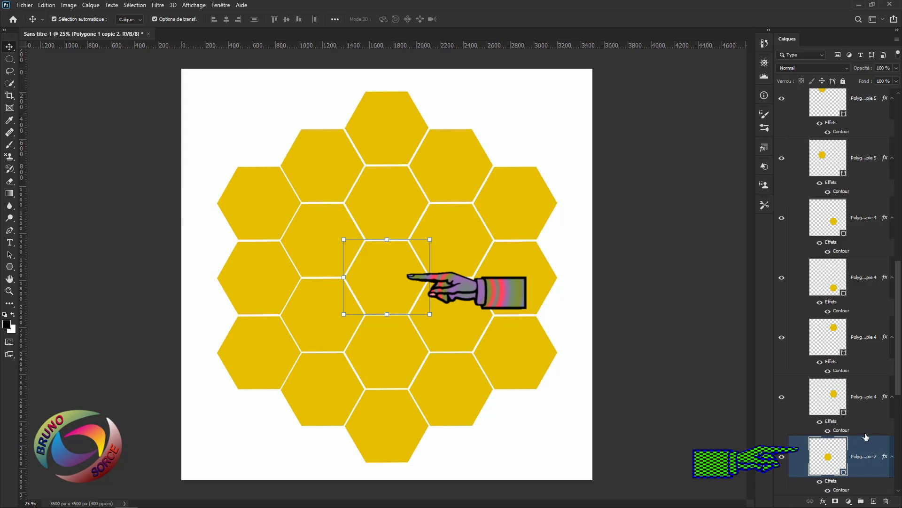
Step: Place the image 9e643a5a94de693956760b8237bf1045 BIS as an embedded object directly above the central hexagon's layer
left_click(25, 5)
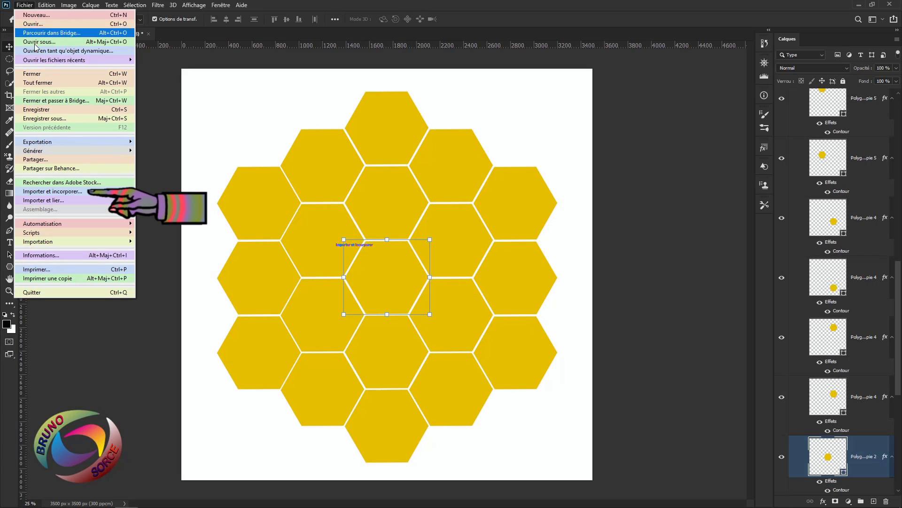
left_click(35, 196)
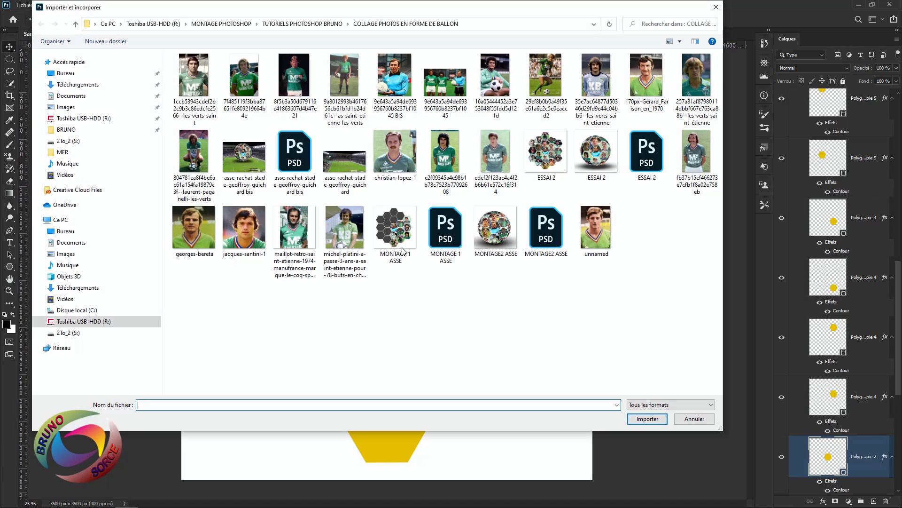
left_click(394, 72)
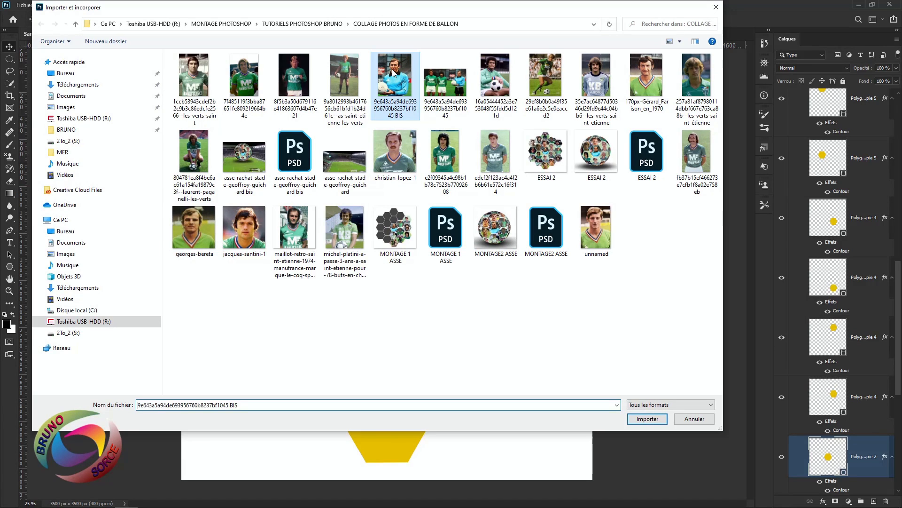
left_click(641, 418)
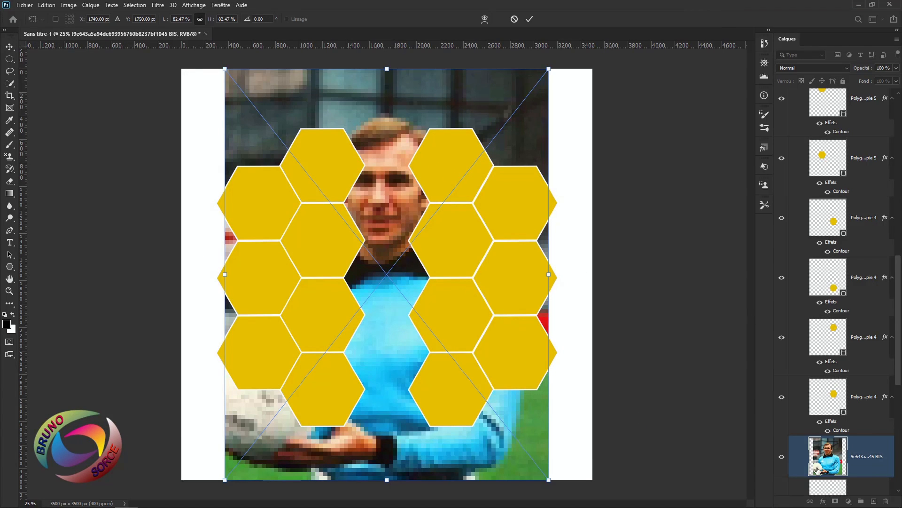
Step: Clip the goalkeeper photo to the central hexagon, scale it to about 23.35% and centre the player's head and shoulders inside
scroll(853, 482, "down", 5)
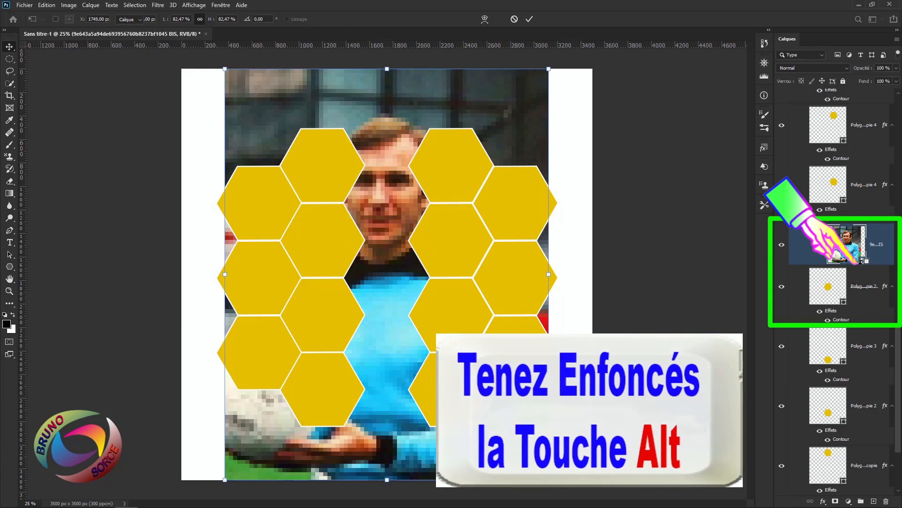
left_click(861, 263, "alt")
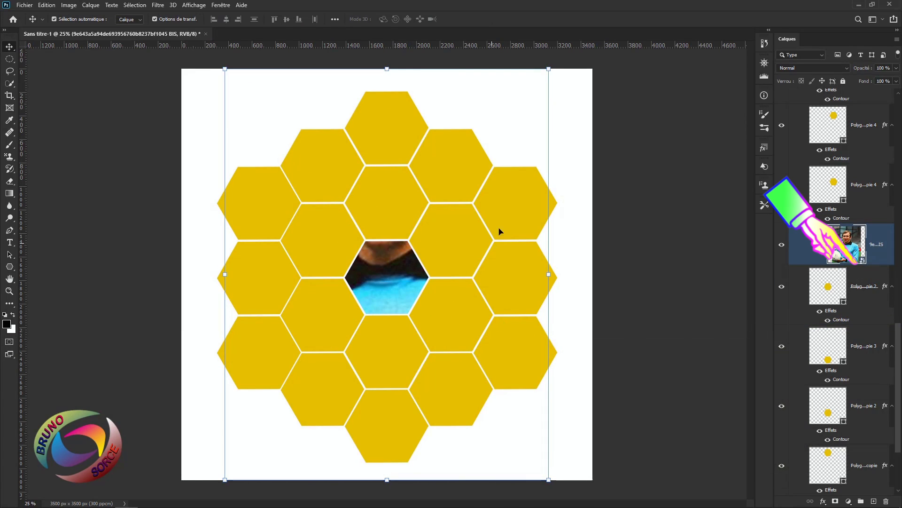
left_click_drag(547, 70, 291, 334)
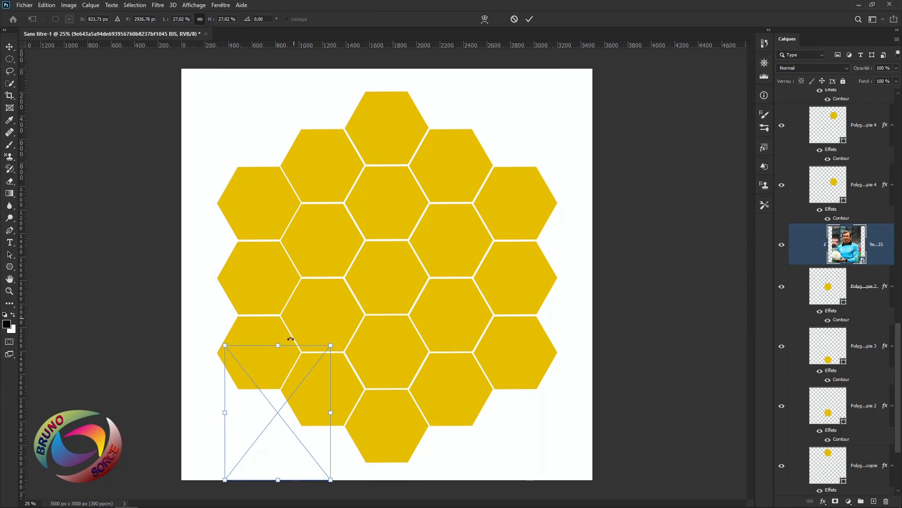
left_click_drag(275, 365, 377, 251)
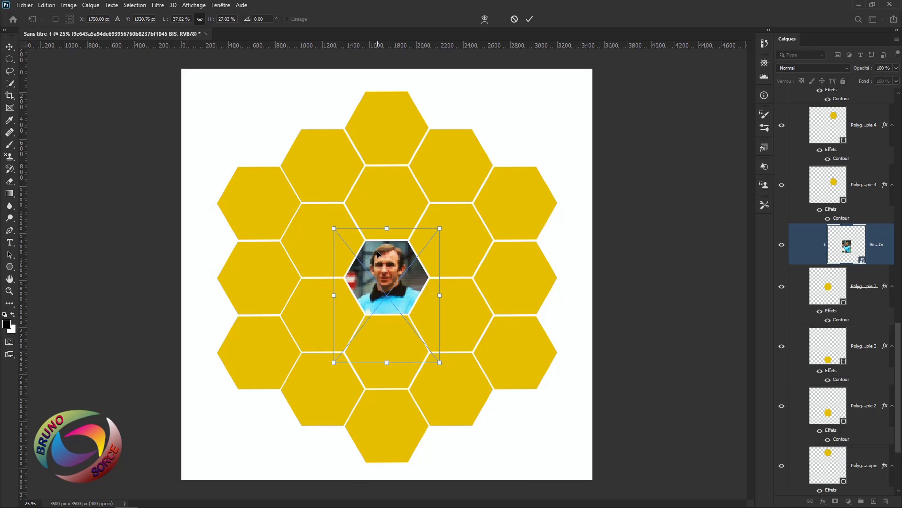
left_click_drag(440, 362, 426, 345)
left_click_drag(400, 292, 405, 295)
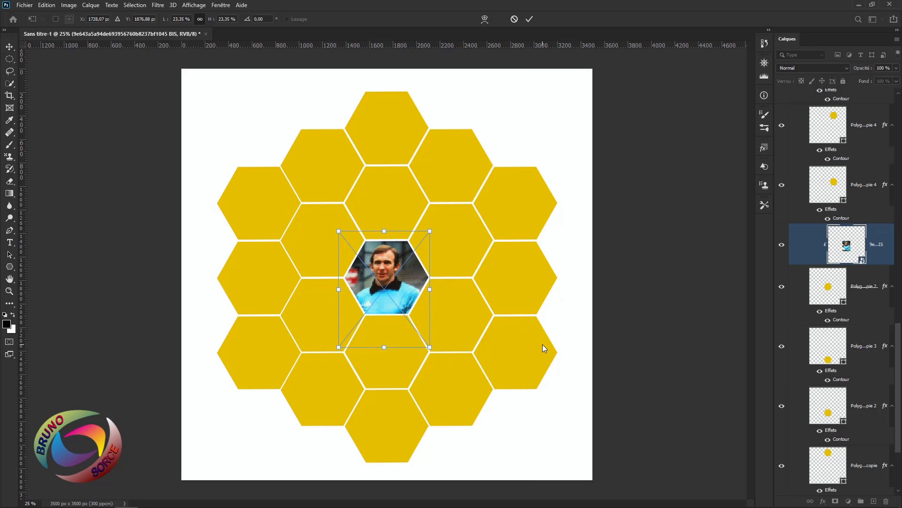
key("Return")
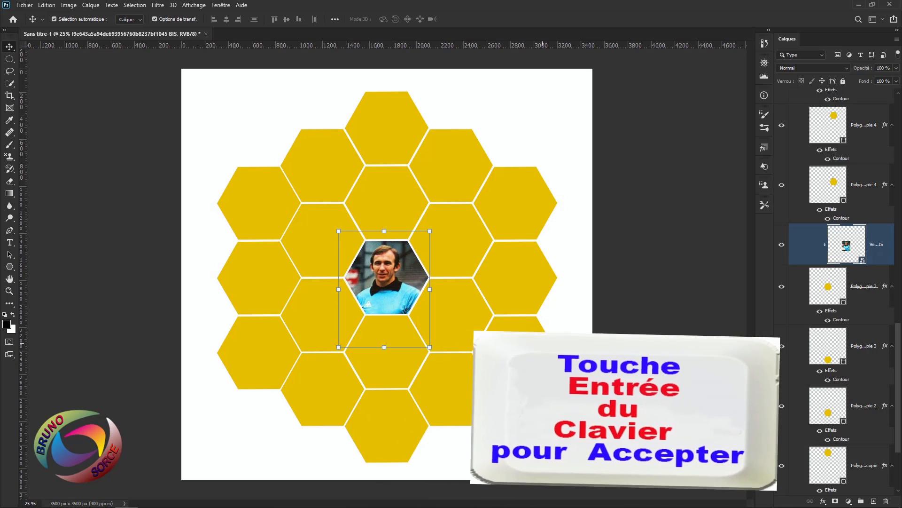
Step: Place the image christian-lopez-1 as an embedded object above the Polygone 1 layer and move it over the hexagon directly above the centre
left_click(390, 203)
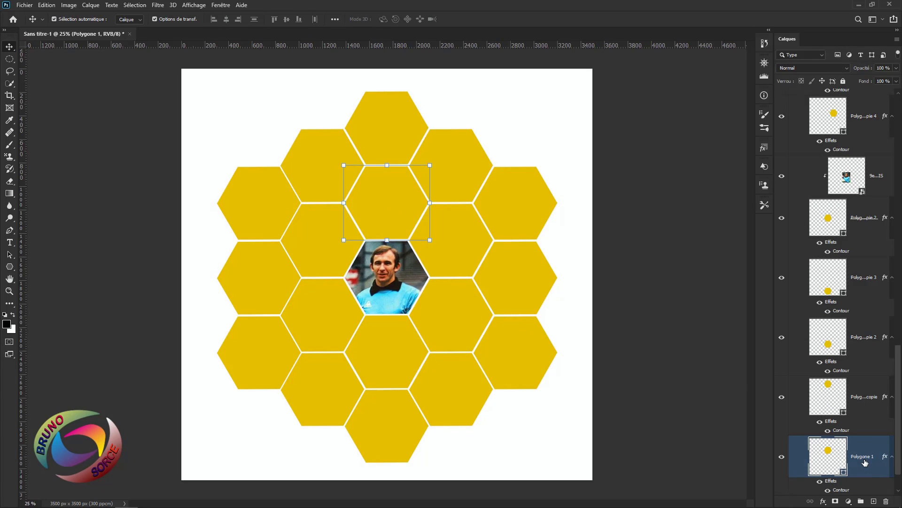
left_click(24, 5)
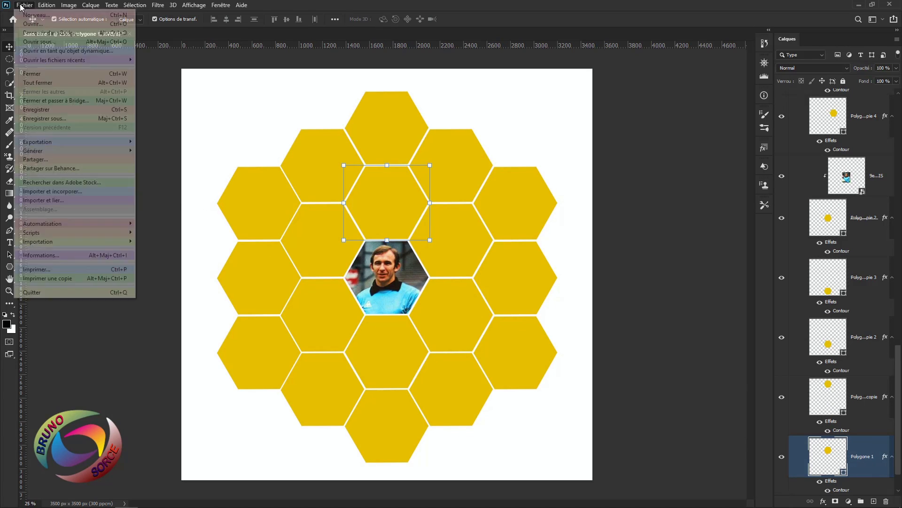
left_click(31, 193)
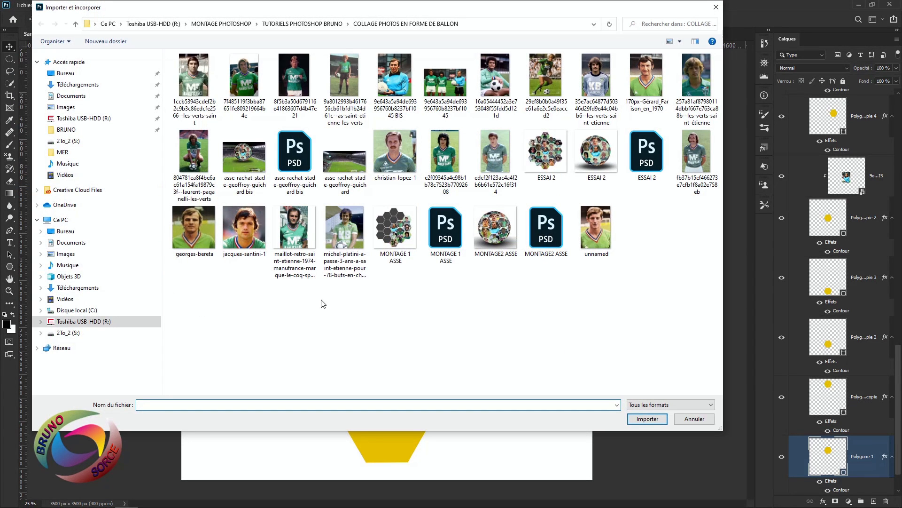
double_click(385, 148)
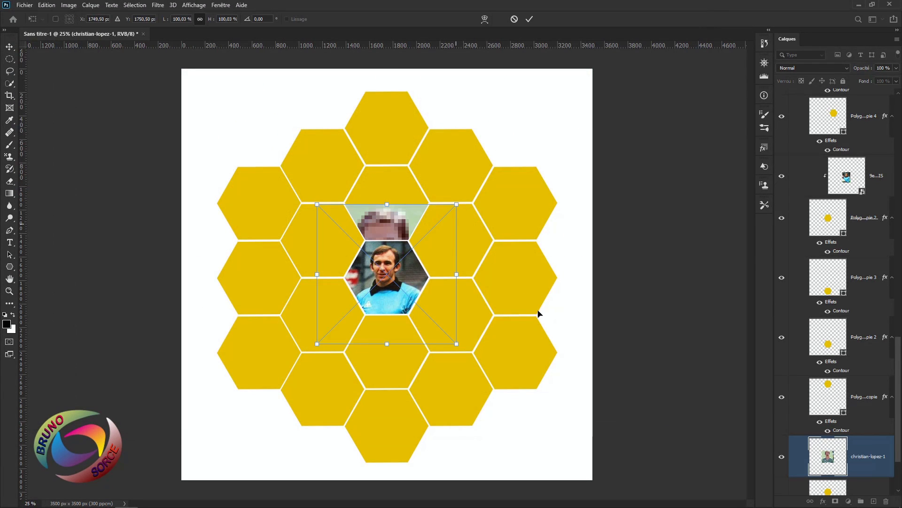
left_click_drag(436, 227, 442, 165)
key("Return")
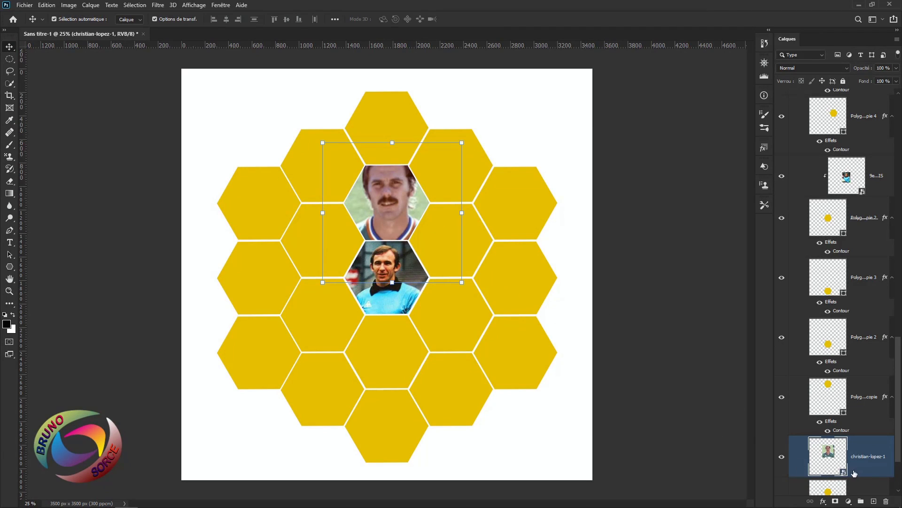
scroll(862, 472, "down", 3)
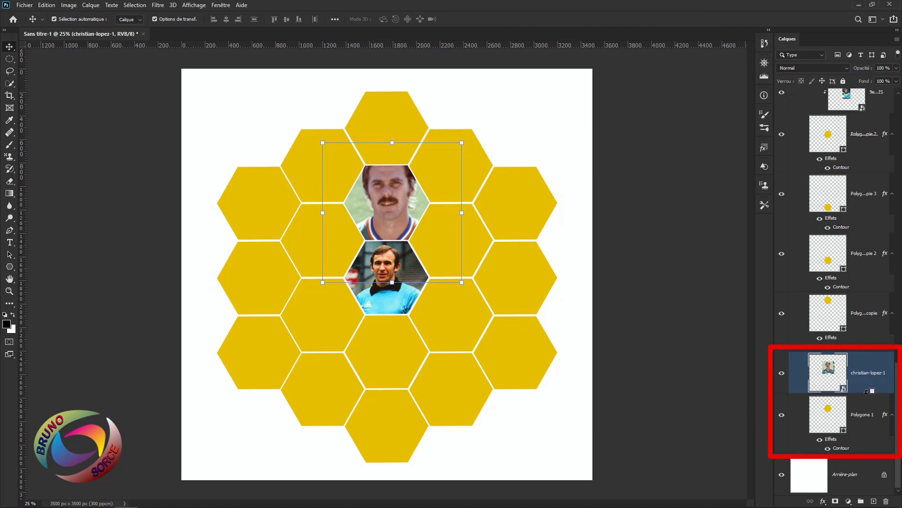
left_click(866, 392, "alt")
key("ctrl+t")
left_click_drag(462, 143, 433, 160)
left_click_drag(405, 169, 412, 164)
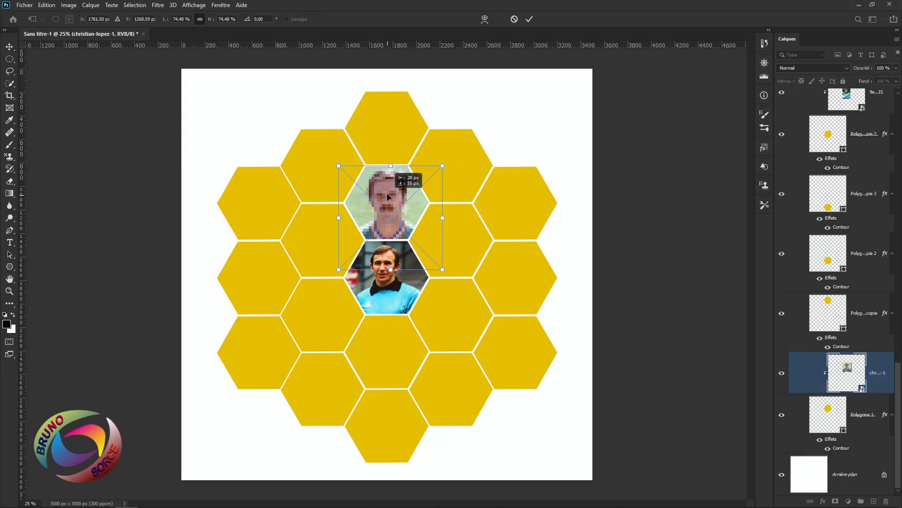
left_click_drag(390, 193, 388, 194)
key("Return")
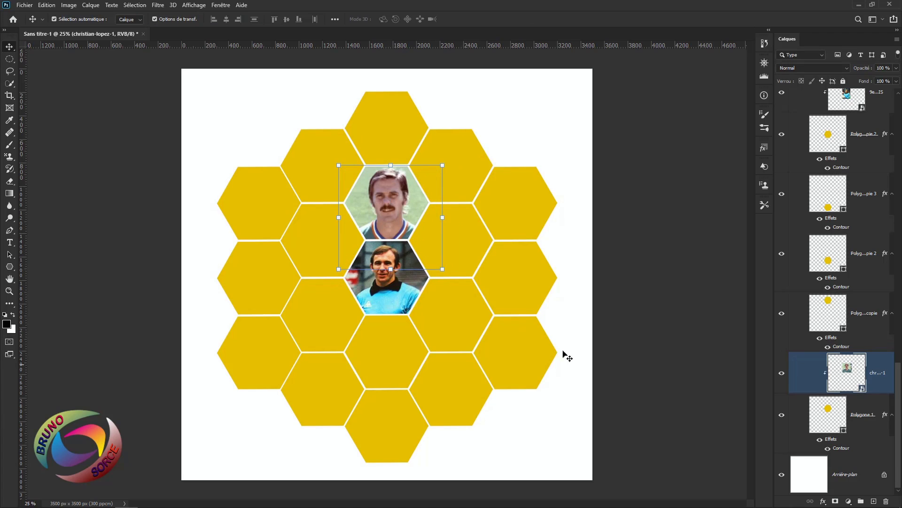
Step: Place the image e2f09345a4e98b1b78c7523b77092608 as an embedded object directly above the layer of the hexagon to the upper right of the centre
left_click(463, 248)
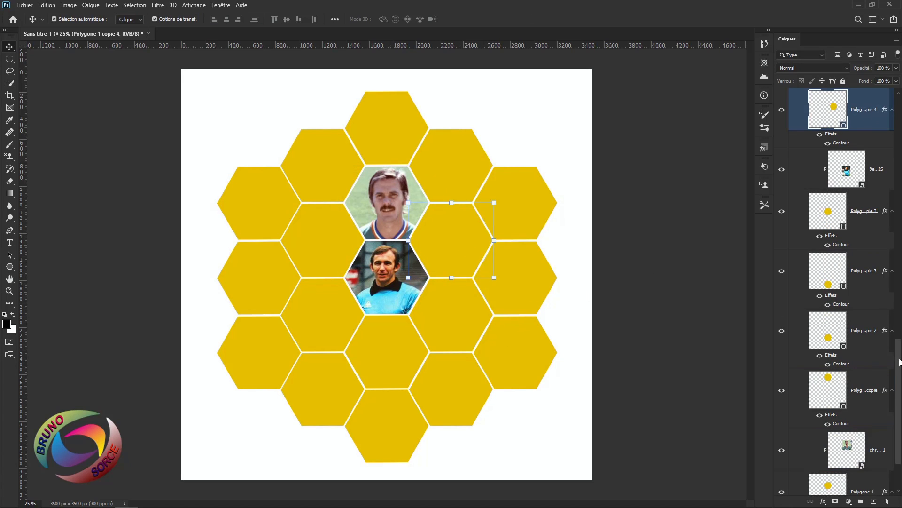
scroll(898, 362, "up", 2)
left_click(25, 5)
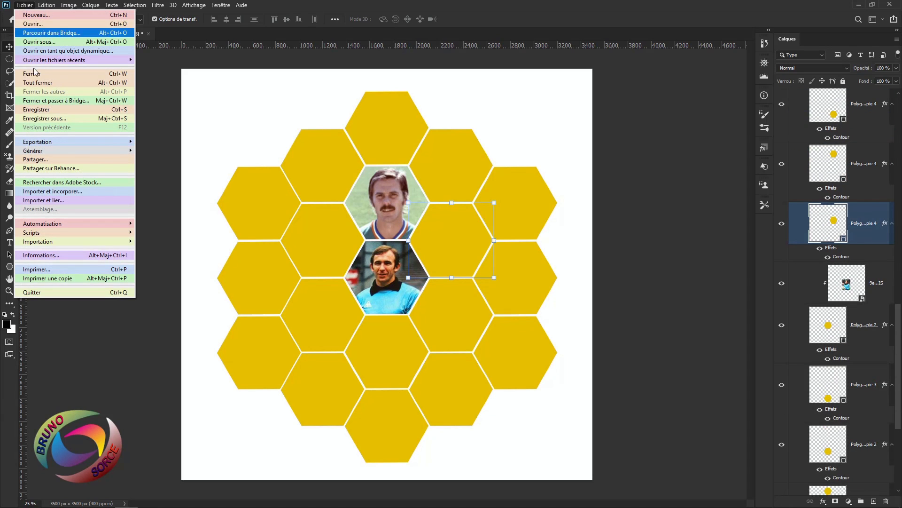
left_click(44, 192)
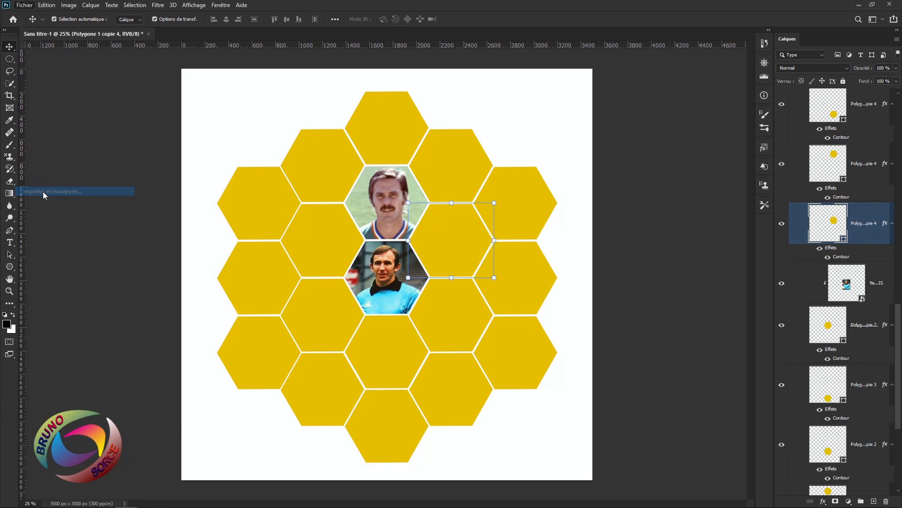
double_click(447, 153)
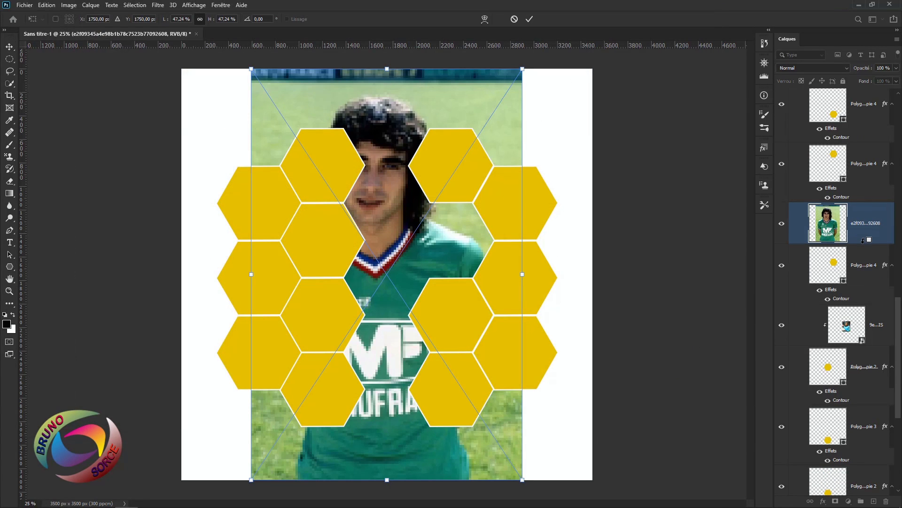
Step: Clip the new photo to its hexagon, scale it to about 15.81% and centre the player's portrait inside
left_click(864, 243, "alt")
left_click(863, 242, "alt")
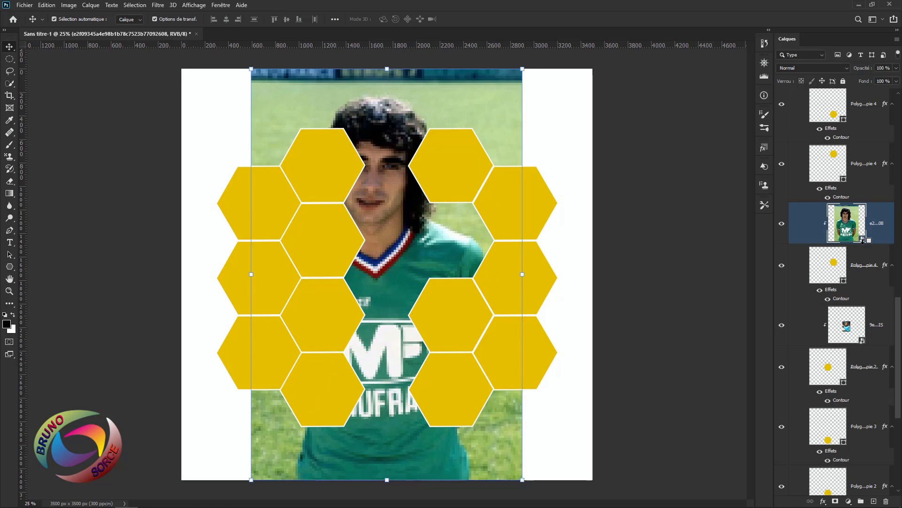
left_click(521, 69)
left_click_drag(252, 480, 431, 201)
left_click_drag(473, 111, 449, 238)
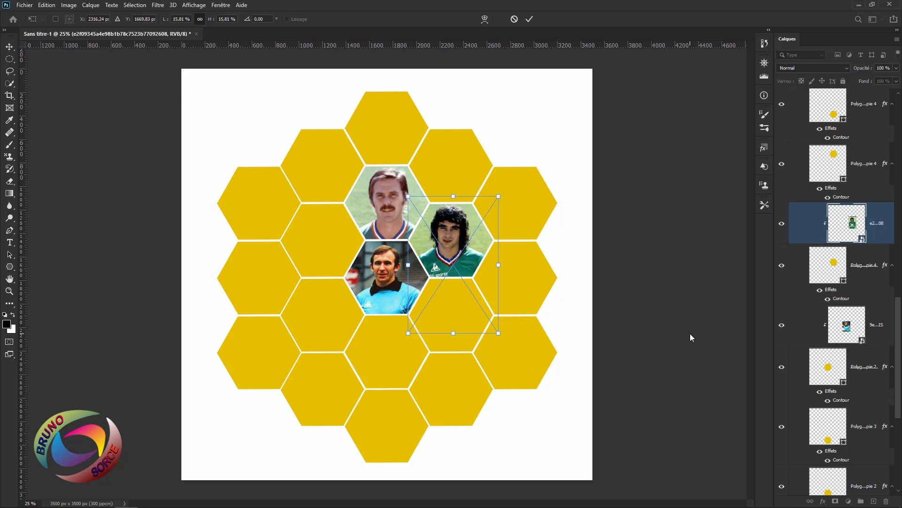
key("Return")
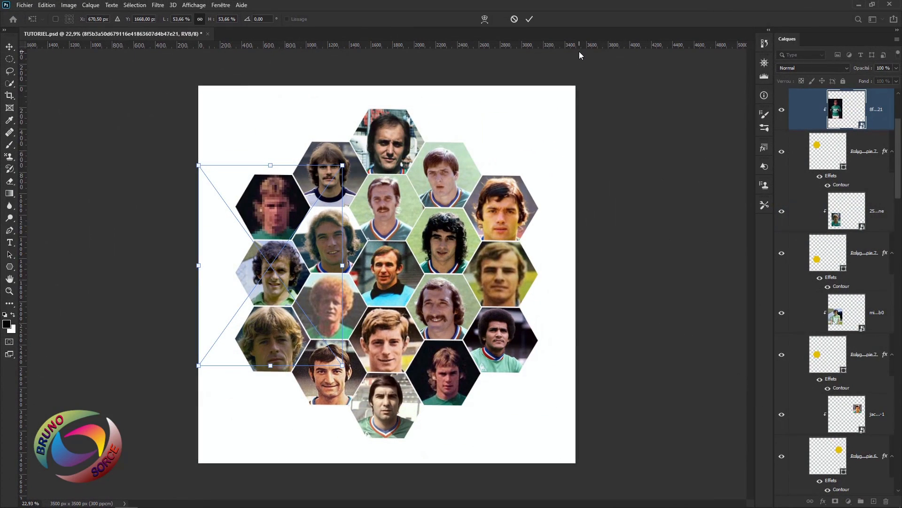
Step: Accept the placement of the last player photo in TUTORIEL.psd and collapse Groupe 1
left_click(529, 19)
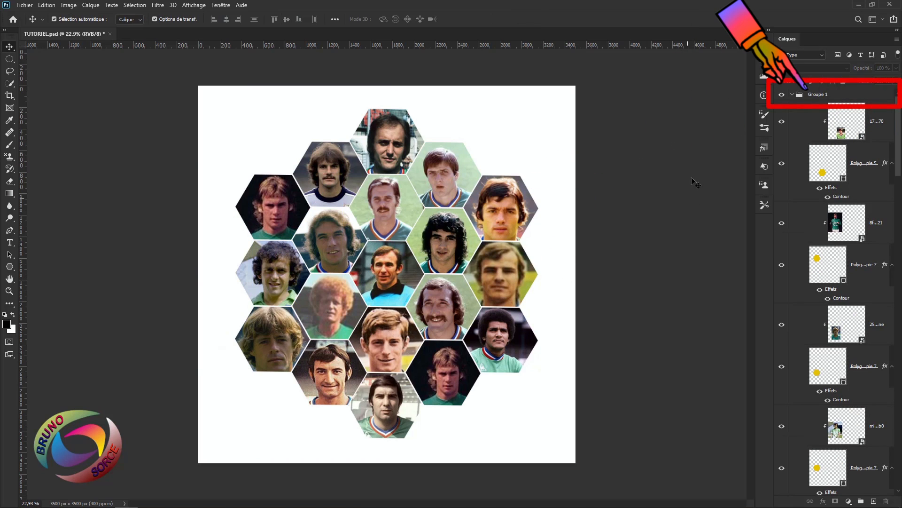
left_click(812, 96)
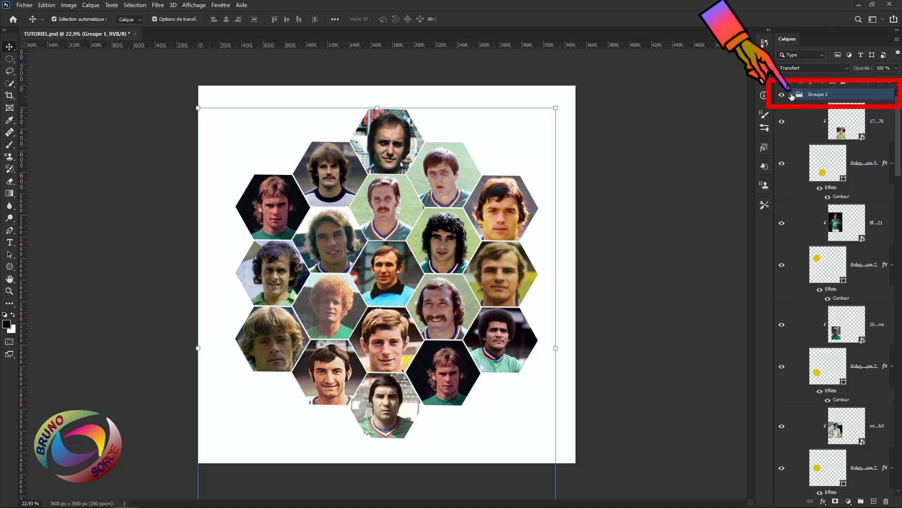
left_click(792, 94)
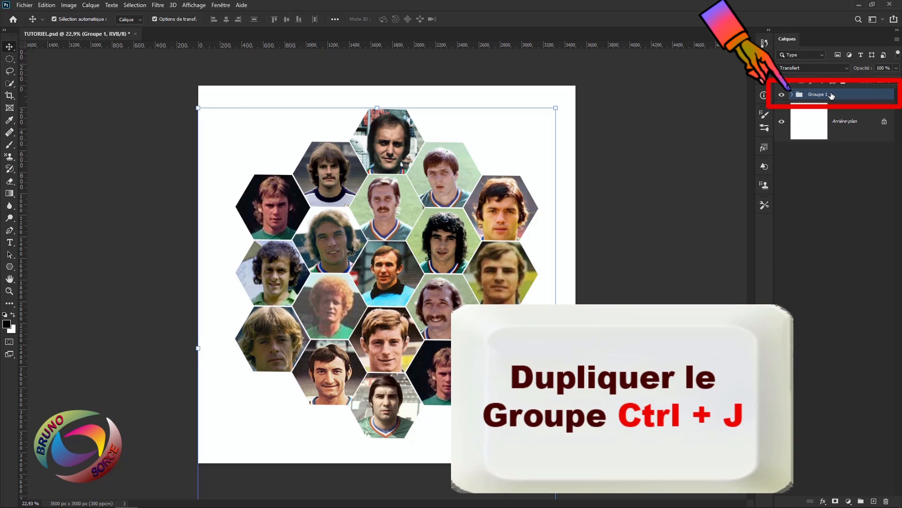
Step: Merge a duplicate of Groupe 1 into a single layer and hide the original group
key("ctrl+j")
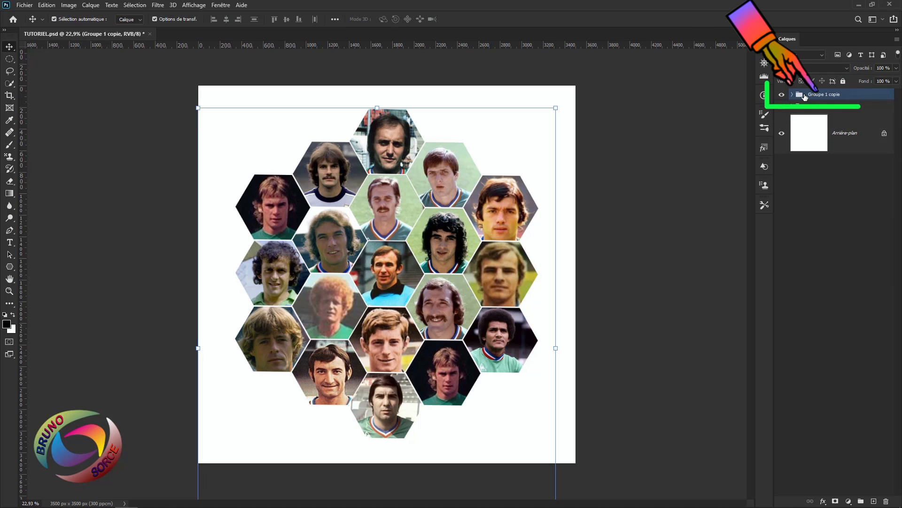
right_click(833, 97)
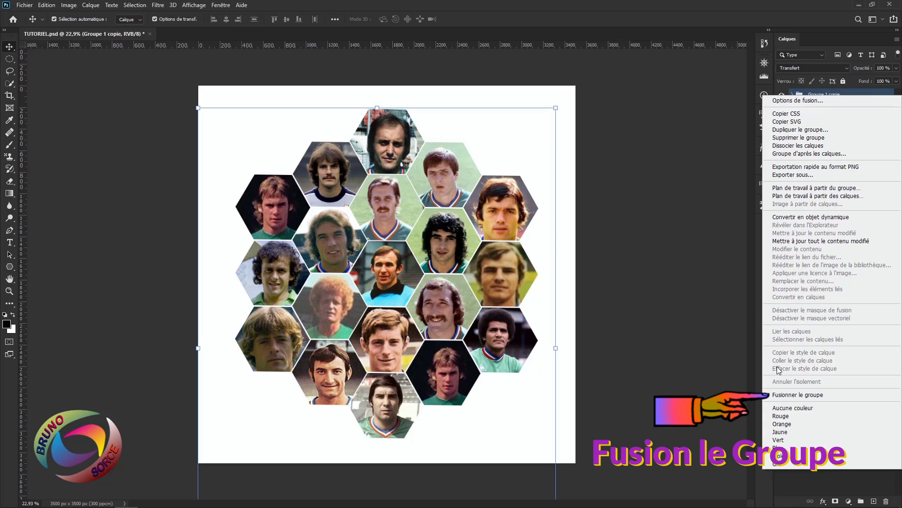
left_click(794, 395)
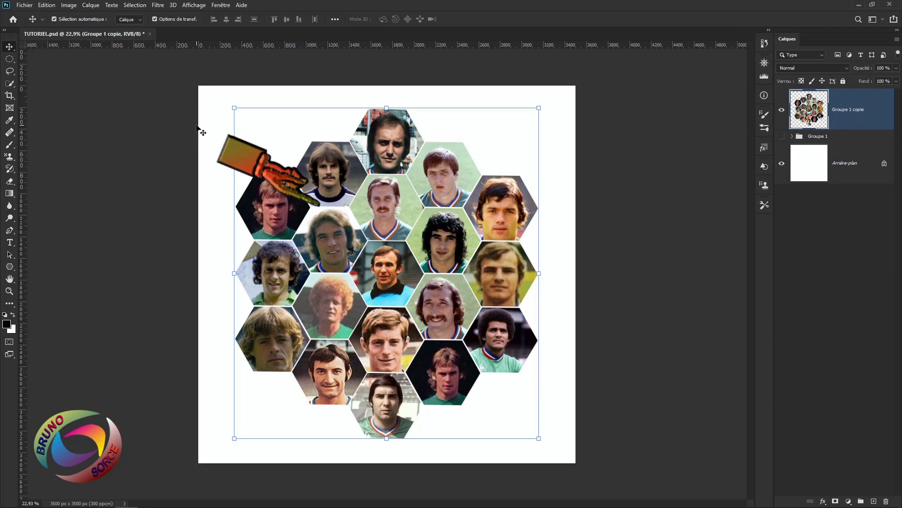
Step: Draw a circular selection centred on the merged collage with the Elliptical Marquee tool, cutting through the outer ring of photos
left_click(12, 63)
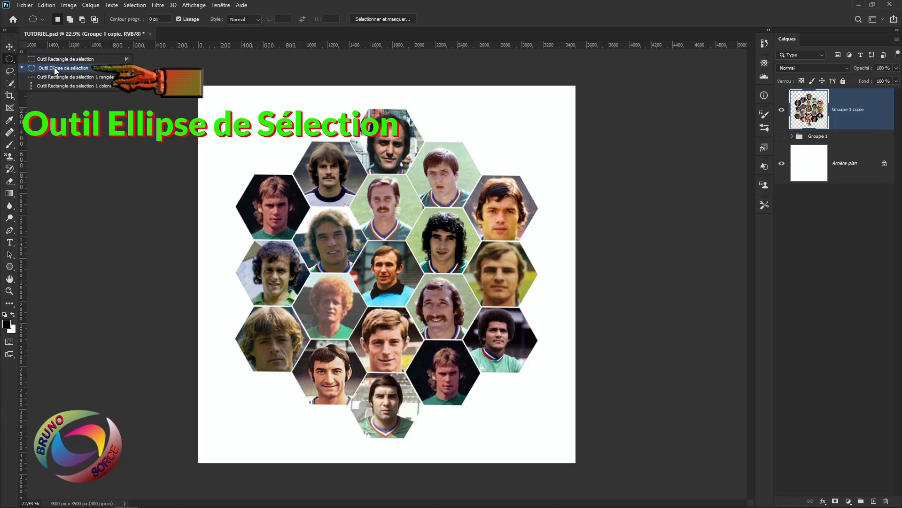
left_click(56, 69)
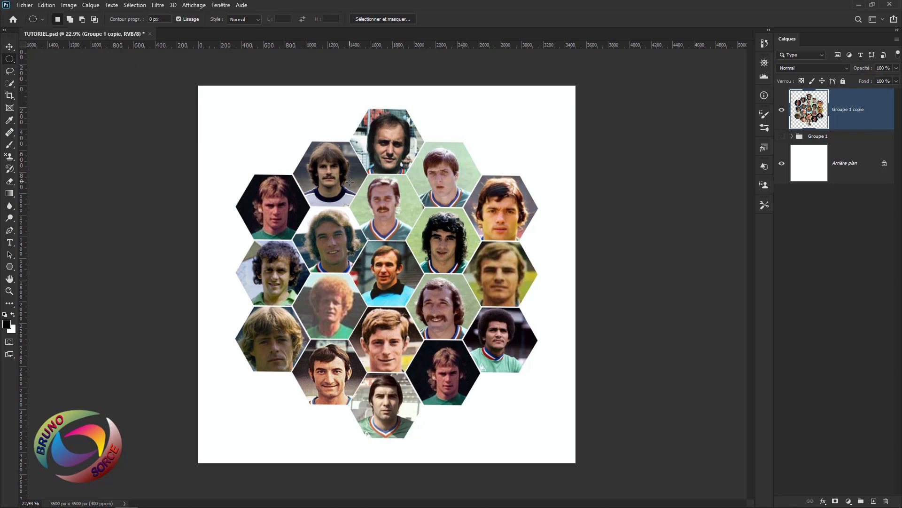
scroll(350, 182, "down", 3)
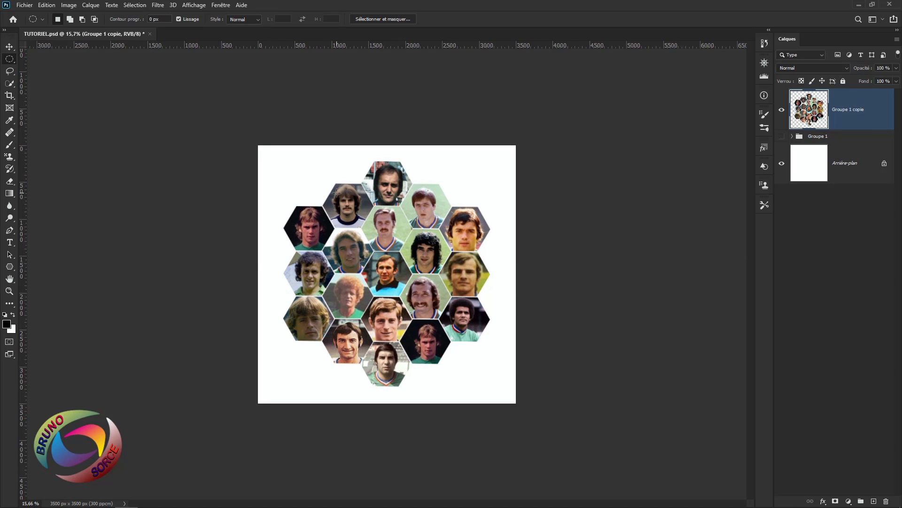
left_click_drag(336, 192, 454, 338)
left_click_drag(432, 334, 480, 416)
scroll(402, 255, "up", 2)
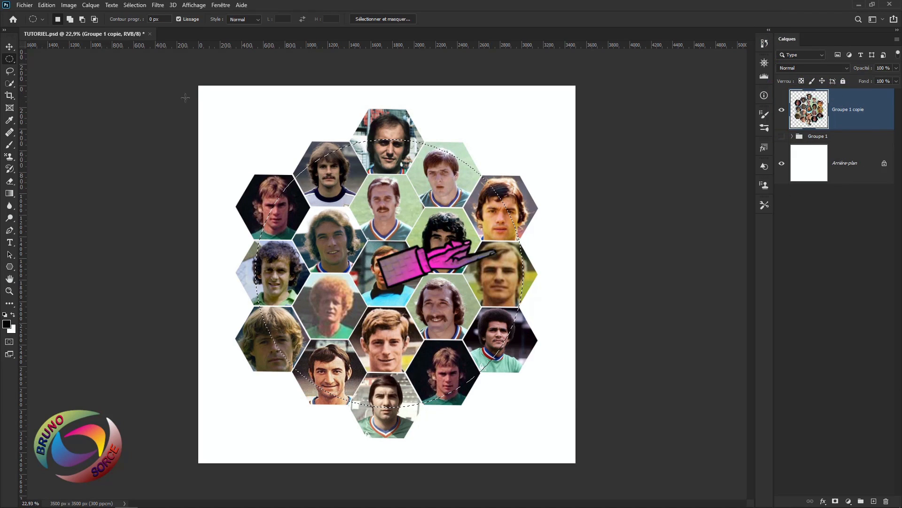
Step: Apply the Spherize filter to the circular selection of the merged collage with a value of 100% in Normal mode
left_click(159, 6)
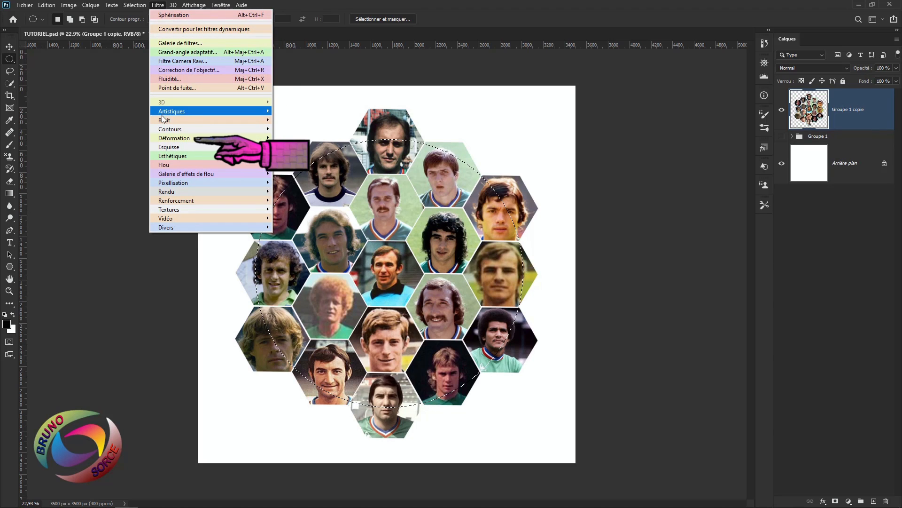
mouse_move(172, 138)
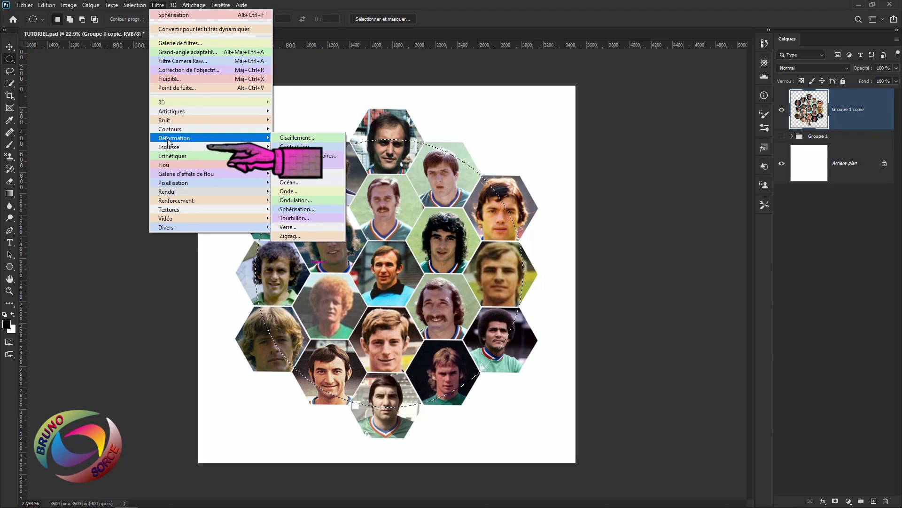
left_click(297, 209)
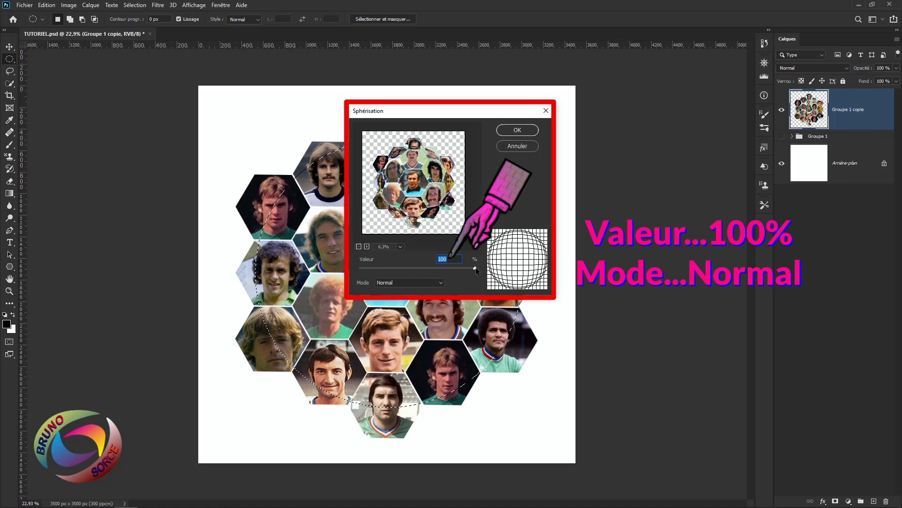
left_click_drag(473, 269, 475, 269)
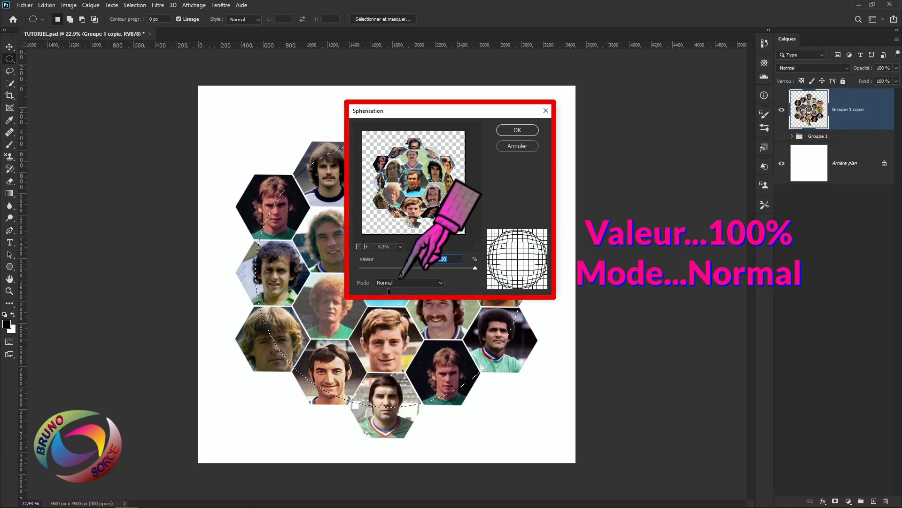
left_click(396, 283)
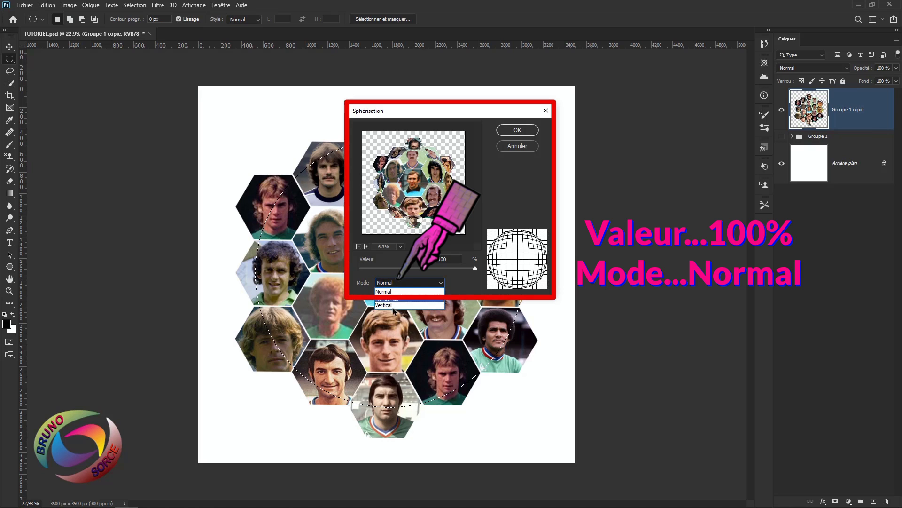
left_click(391, 292)
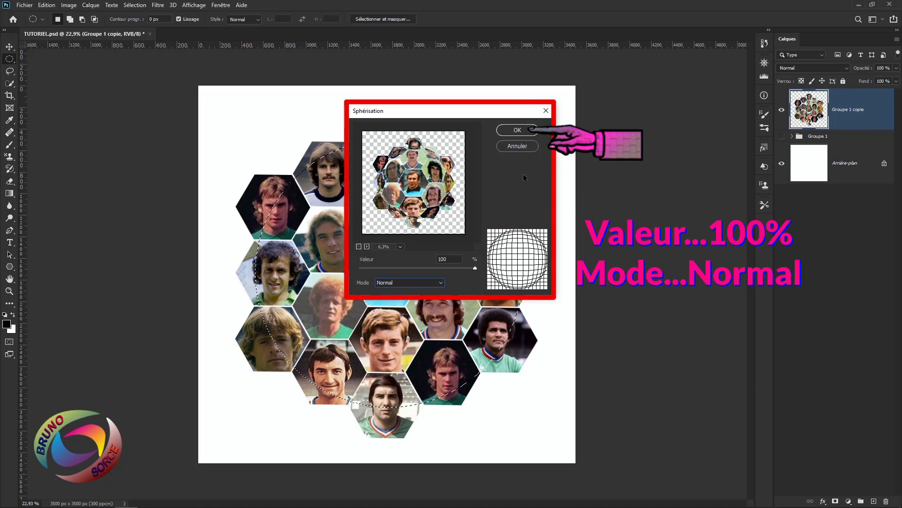
left_click(531, 131)
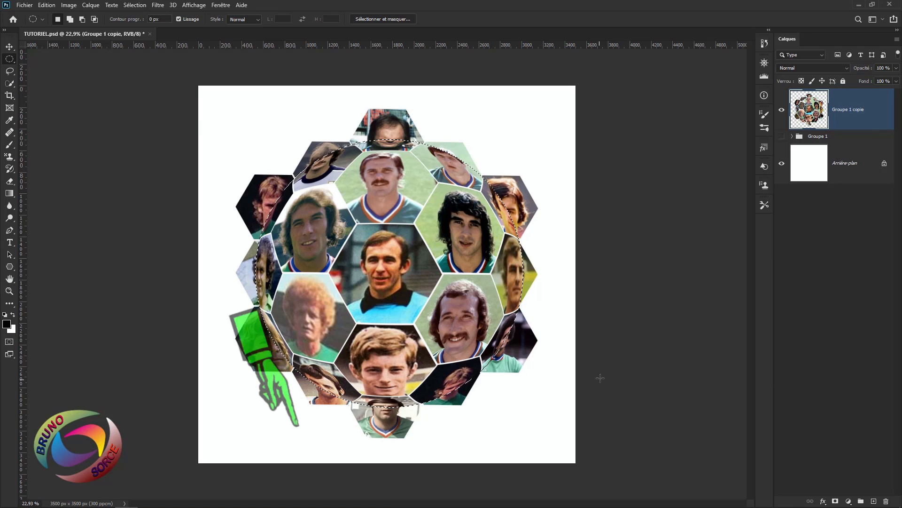
Step: Hide the white background and add a layer mask to Groupe 1 copie that reveals only the circular selection
left_click(781, 165)
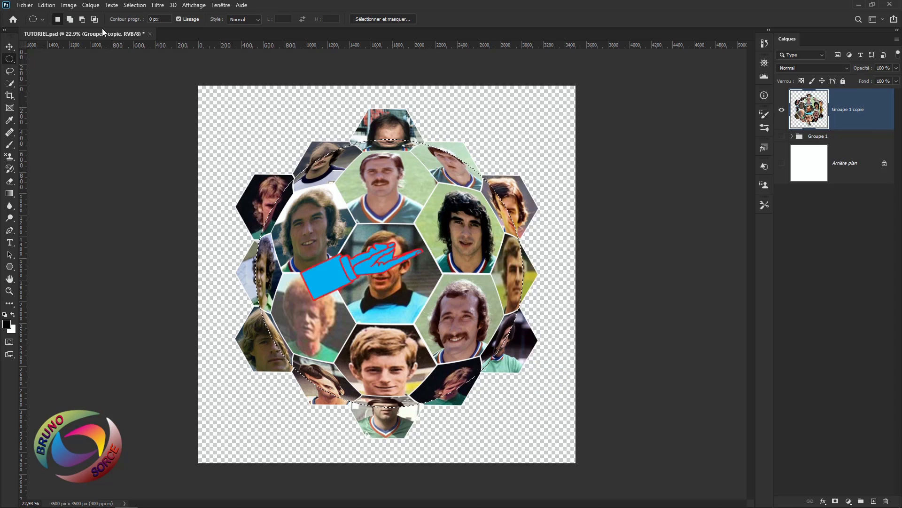
left_click(91, 5)
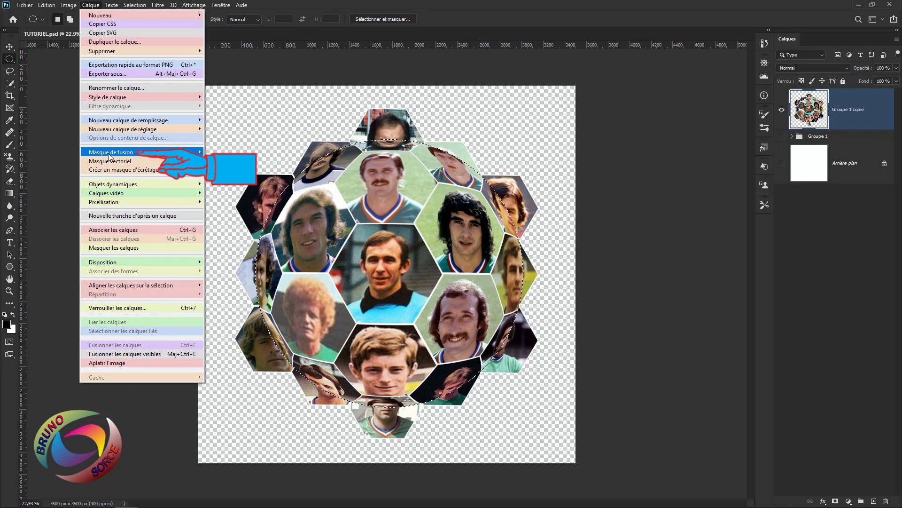
mouse_move(110, 156)
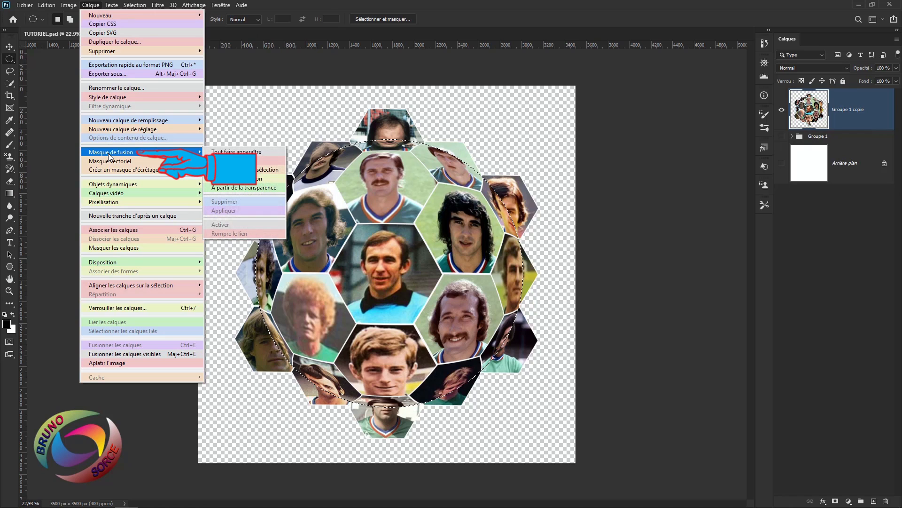
left_click(241, 171)
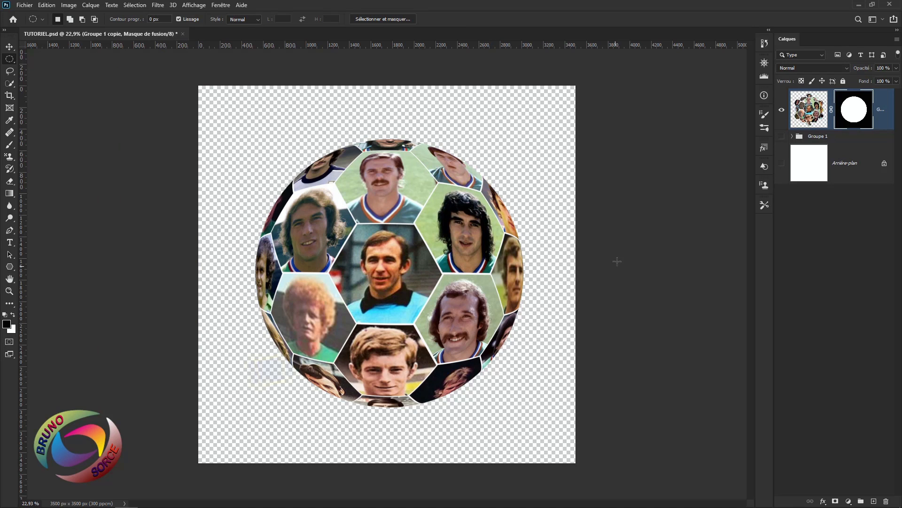
Step: Create an empty layer directly above Groupe 1 and show the white background layer again
left_click(833, 139)
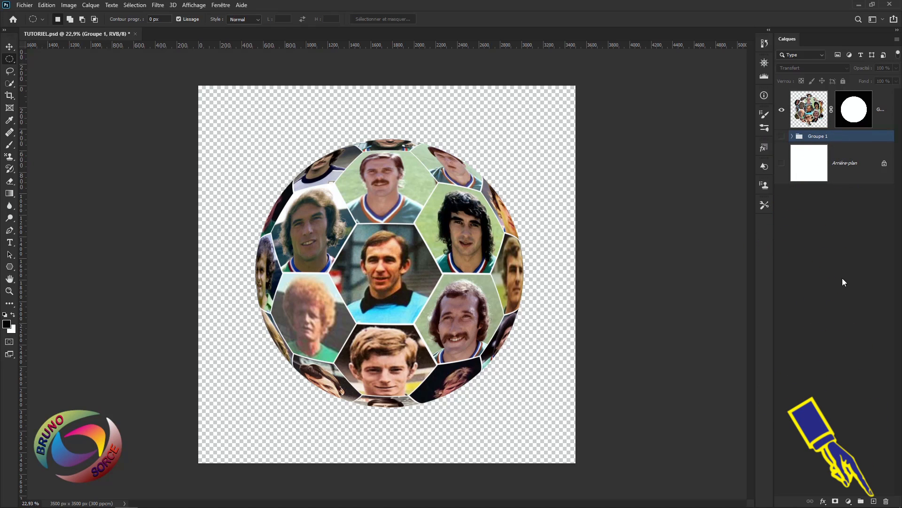
left_click(873, 501)
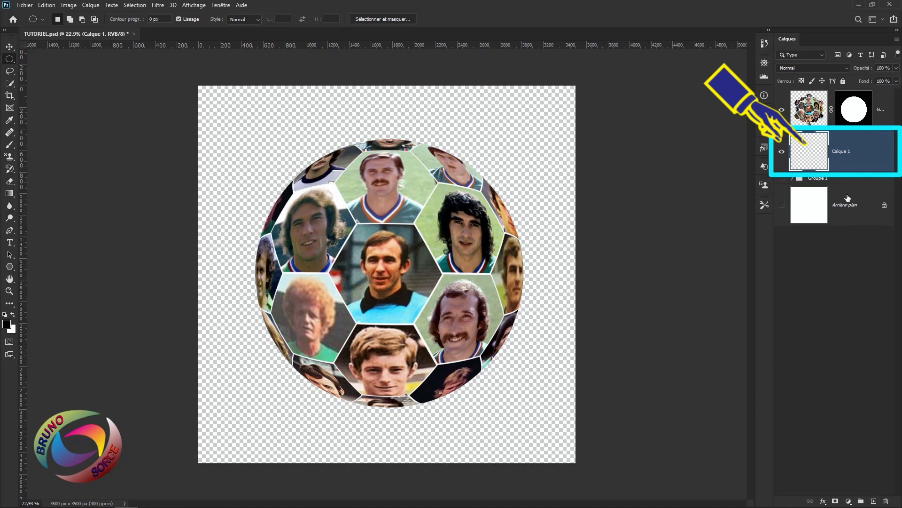
left_click(782, 206)
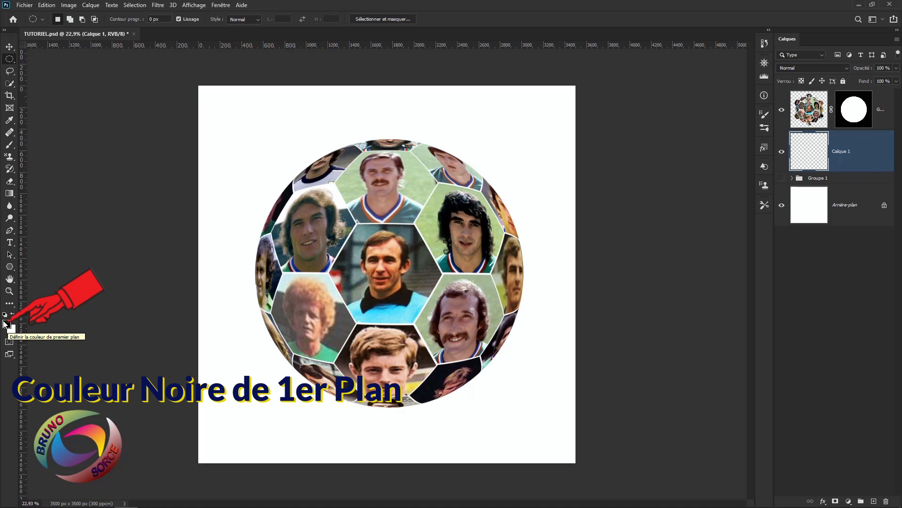
Step: Paint a single large, soft black Brush dab centred on the ball on the new layer Calque 1
left_click(10, 147)
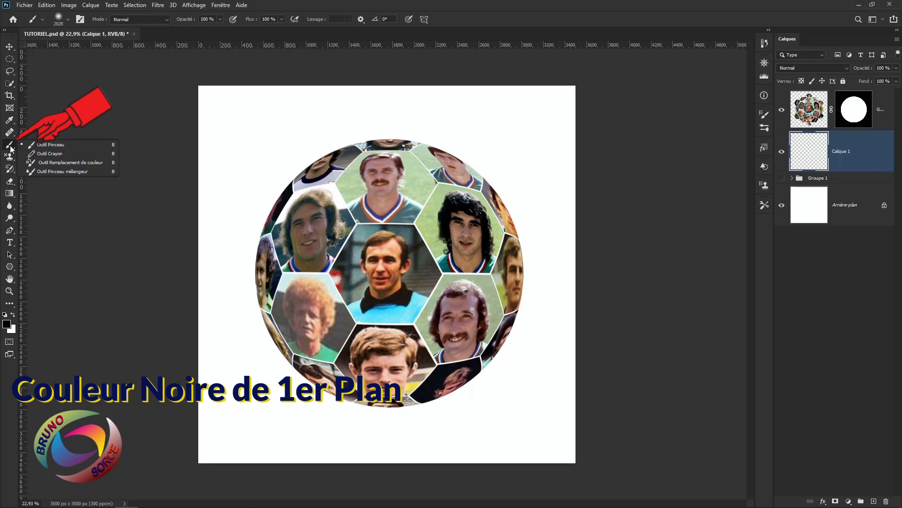
left_click(45, 145)
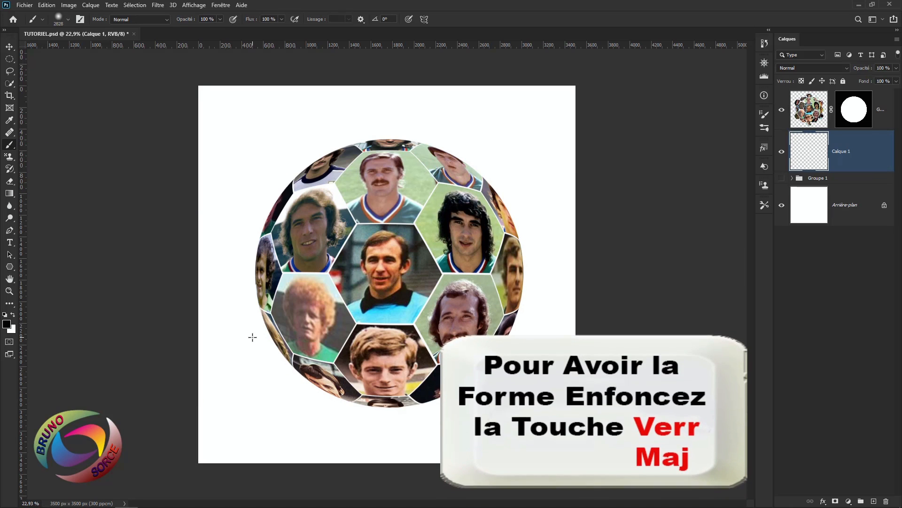
key("Caps_Lock")
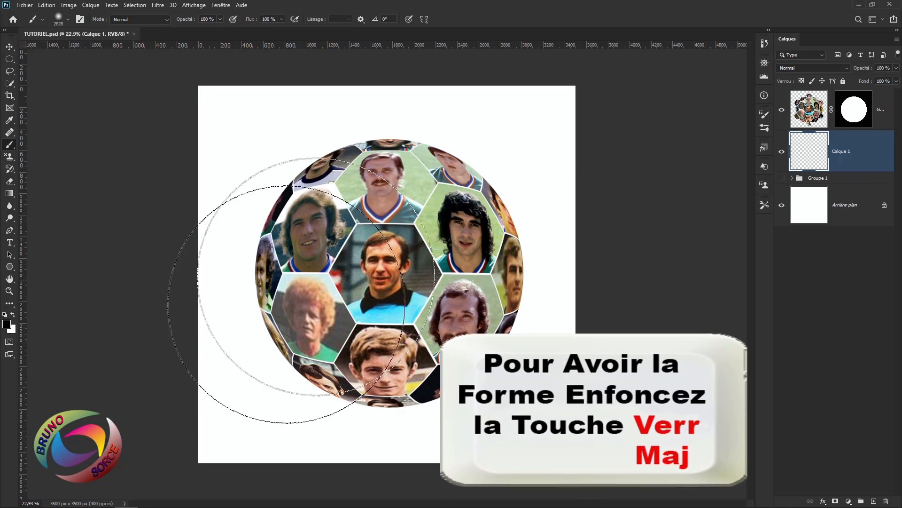
left_click_drag(381, 268, 391, 275)
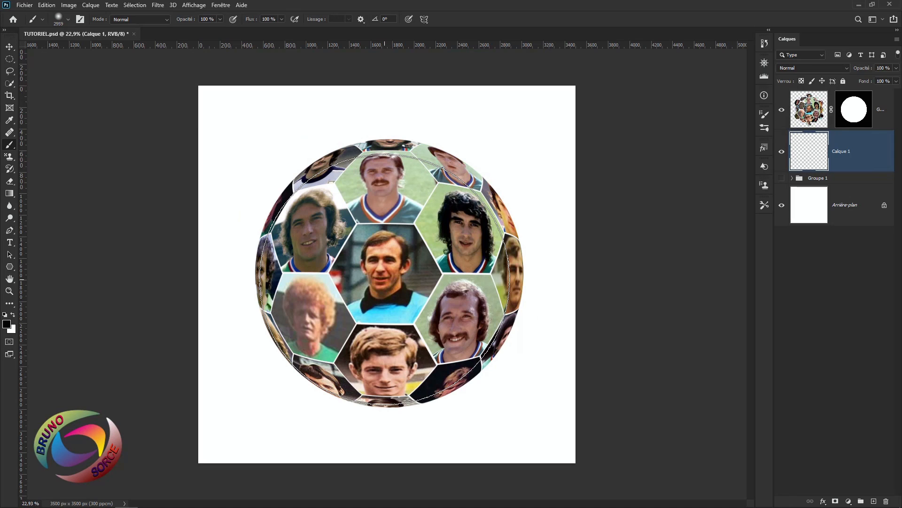
left_click(385, 279)
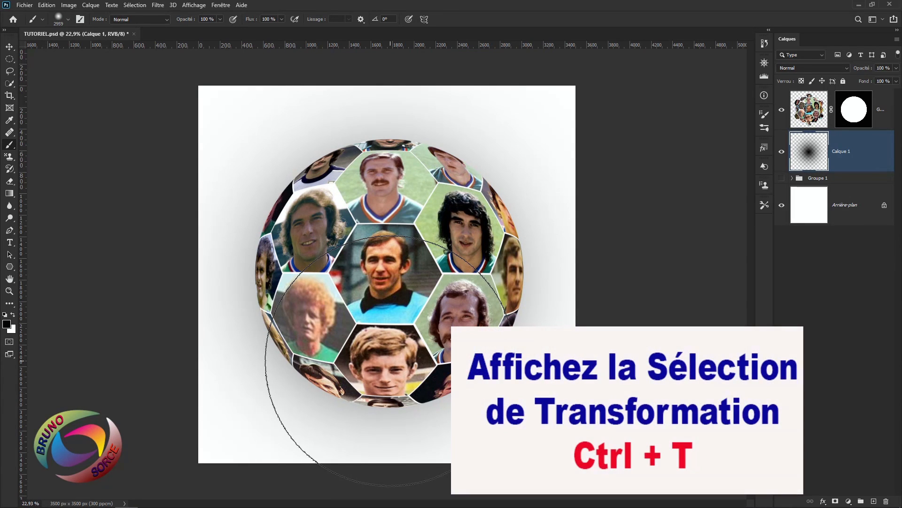
Step: Transform the black dab to 169.61% width and 26.65% height and place it under the ball as a ground shadow
key("ctrl+t")
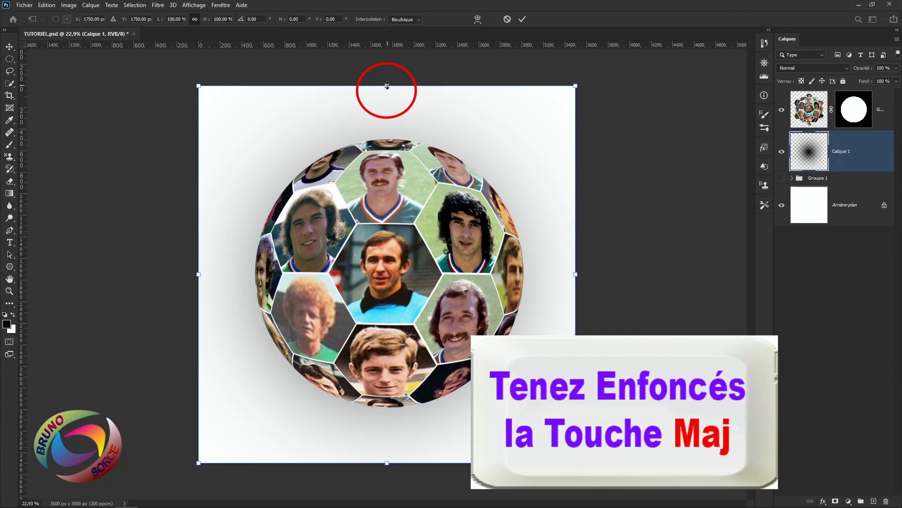
left_click_drag(387, 85, 390, 369)
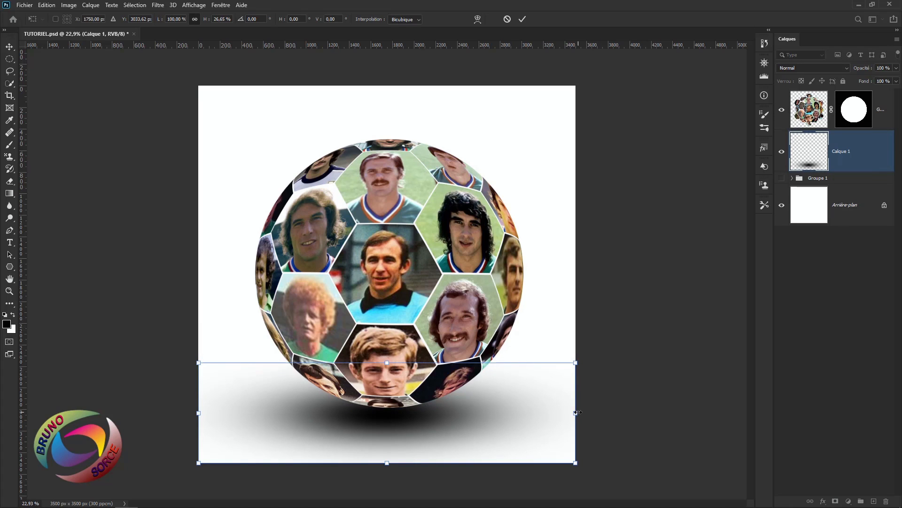
left_click_drag(576, 412, 646, 412)
left_click_drag(198, 412, 58, 412)
left_click_drag(436, 424, 440, 416)
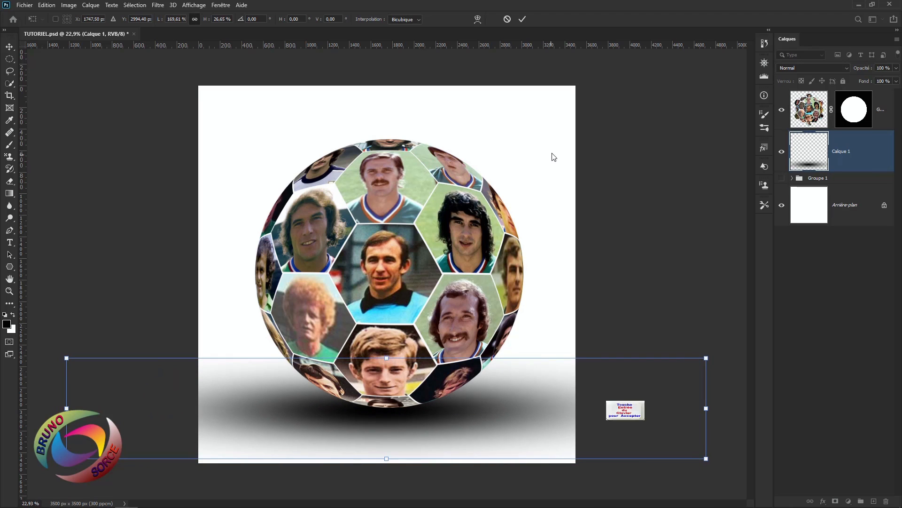
key("Return")
Step: Set the opacity of the shadow layer Calque 1 to 87%
key("b")
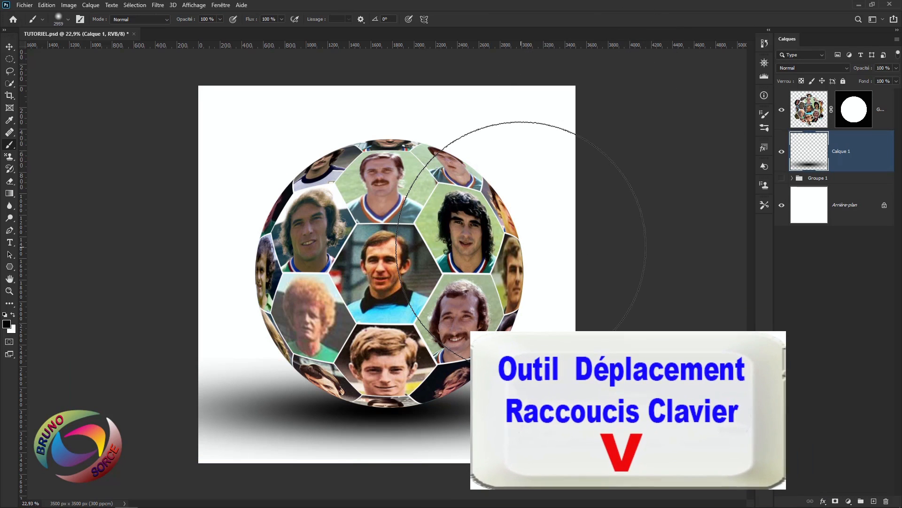
key("v")
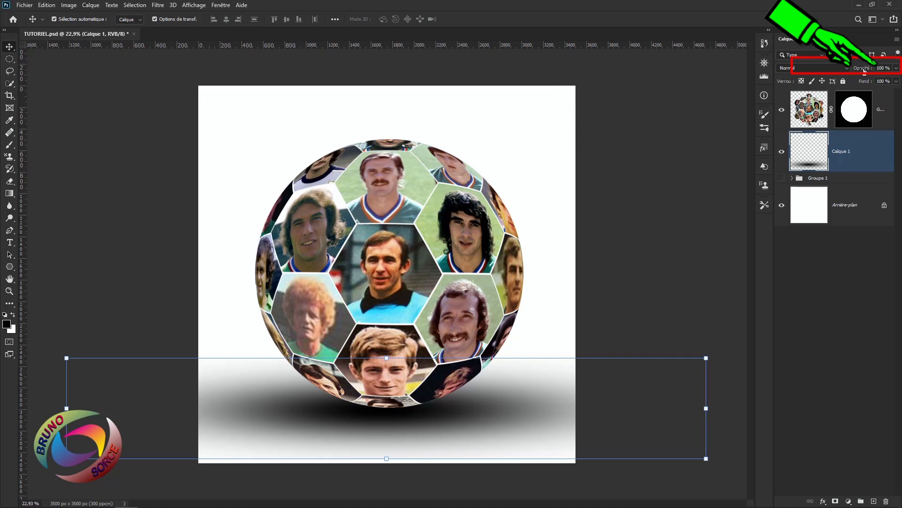
left_click_drag(859, 70, 859, 70)
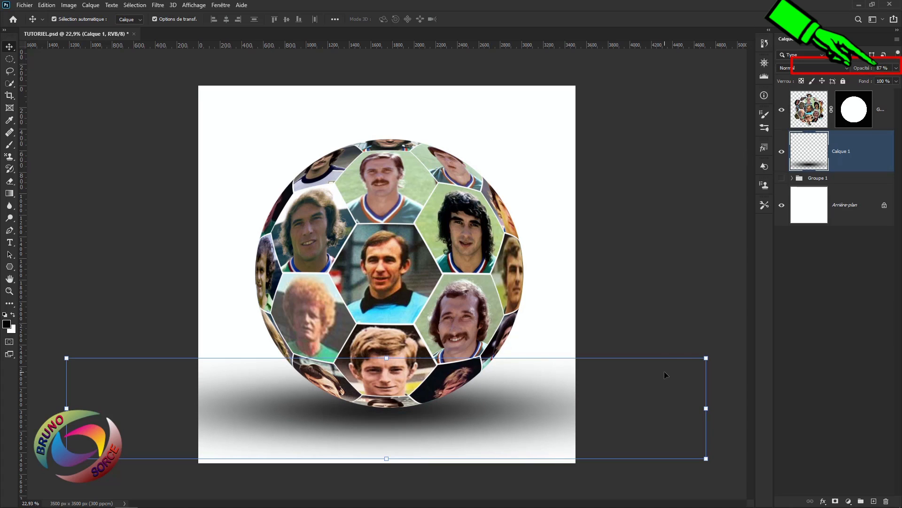
key("Return")
key("e")
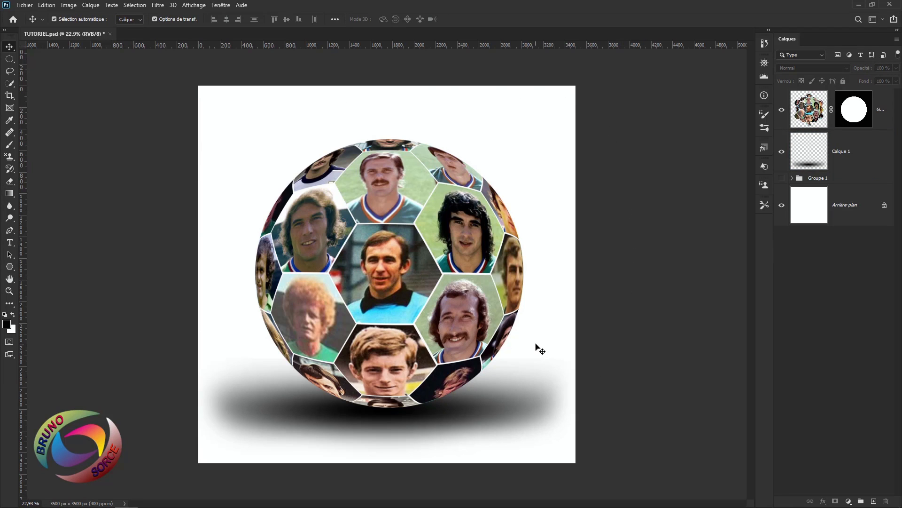
left_click(25, 6)
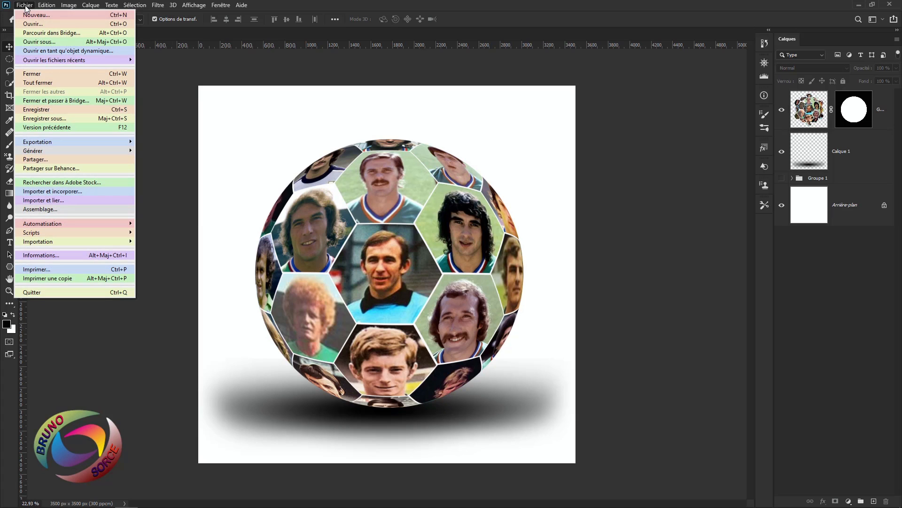
left_click(37, 119)
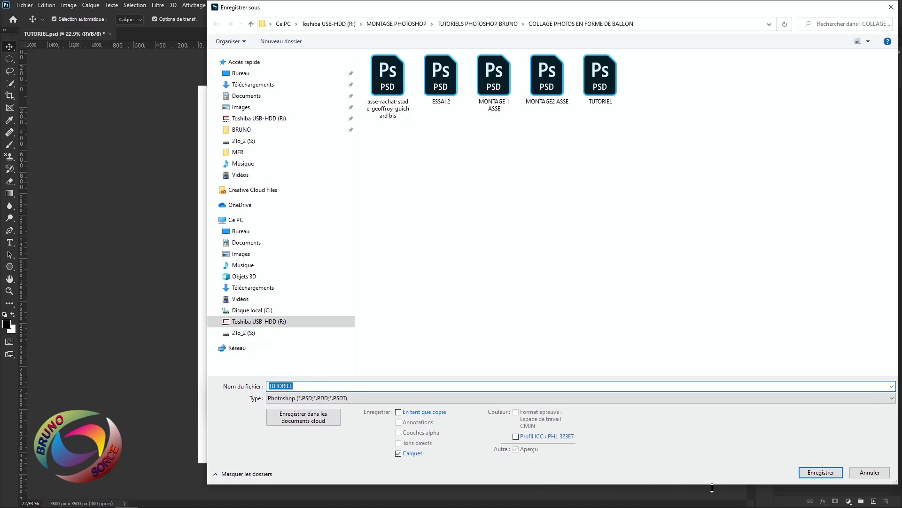
left_click(890, 8)
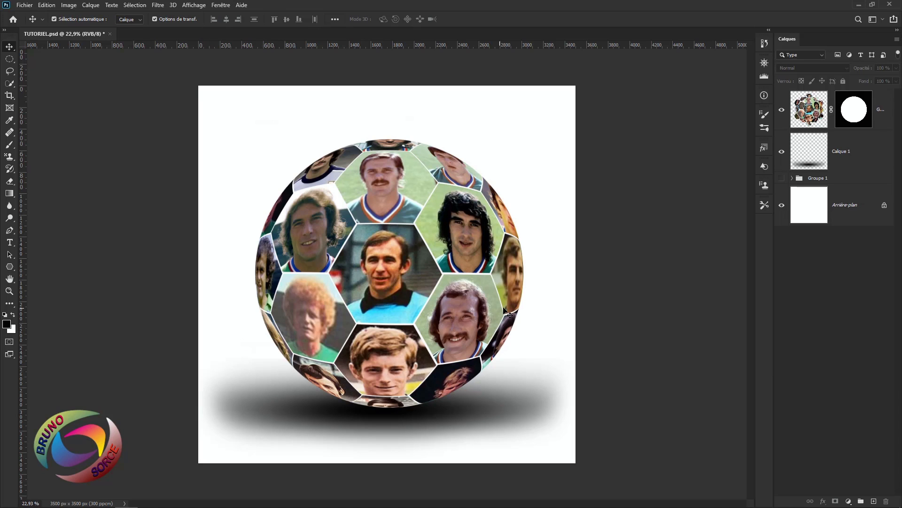
Step: Hide the white background layer and compare the ball with and without its shadow layer
left_click(782, 207)
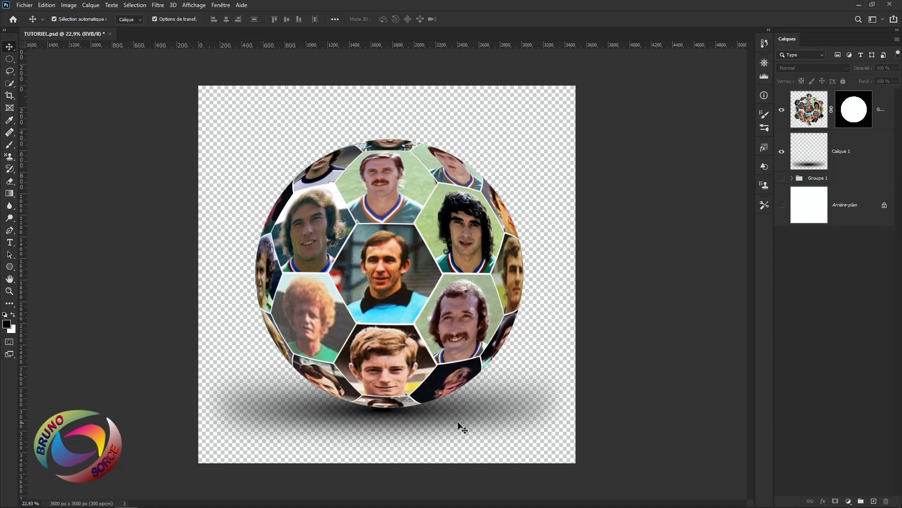
left_click(782, 153)
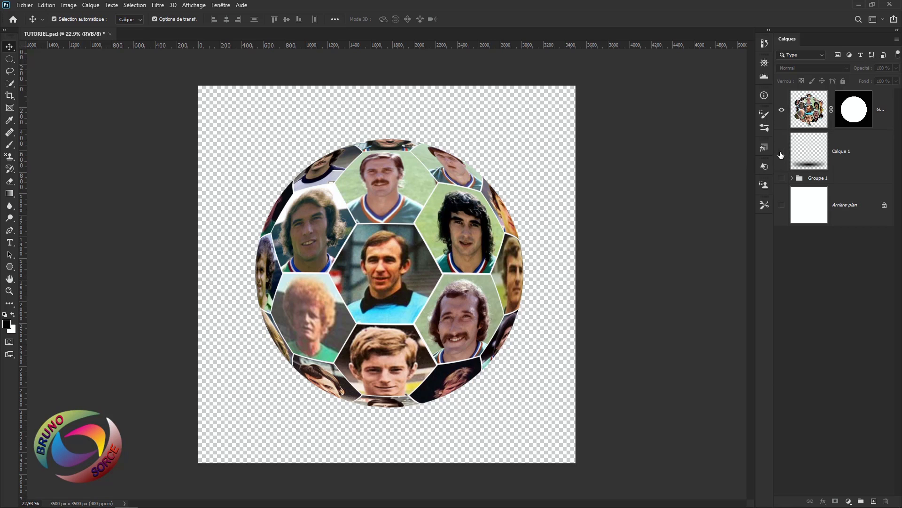
left_click(781, 152)
left_click(26, 6)
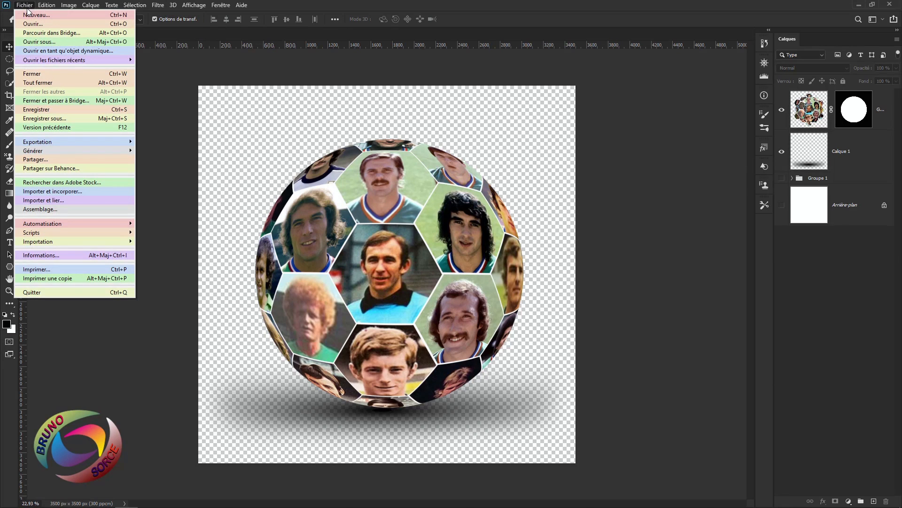
left_click(29, 118)
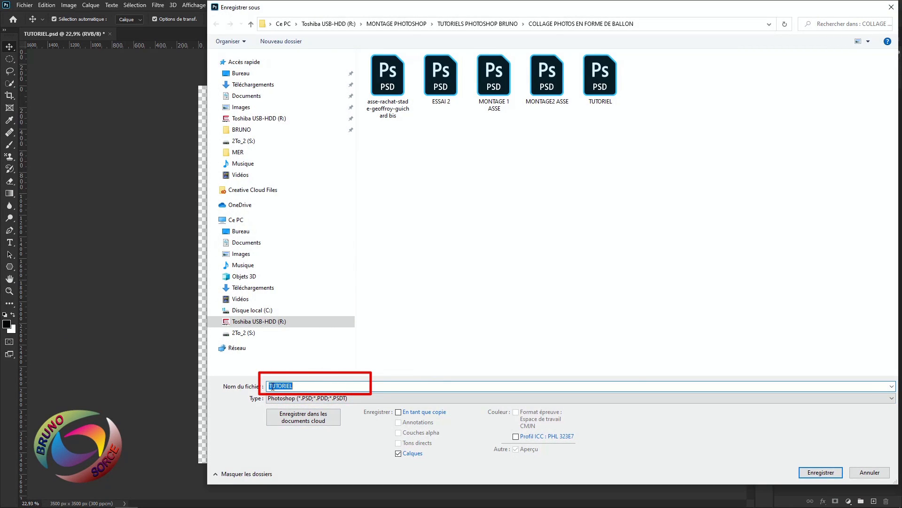
left_click(306, 399)
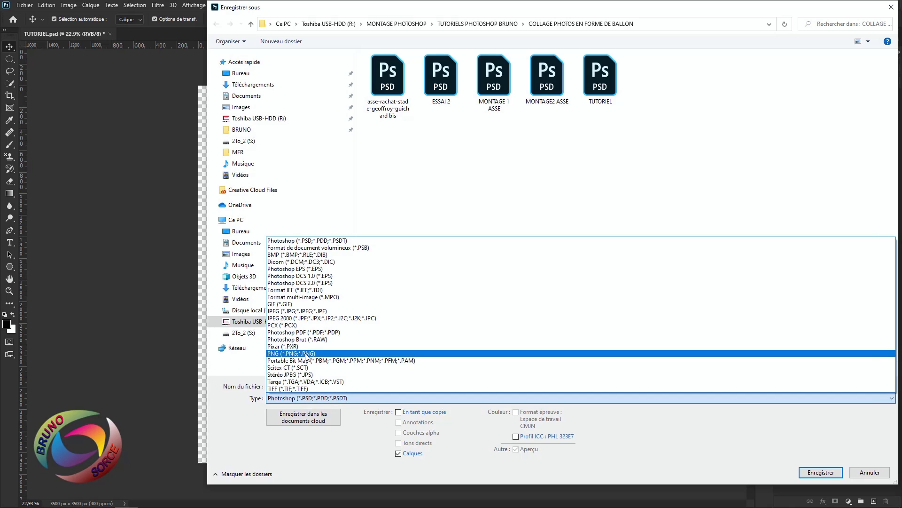
left_click(305, 354)
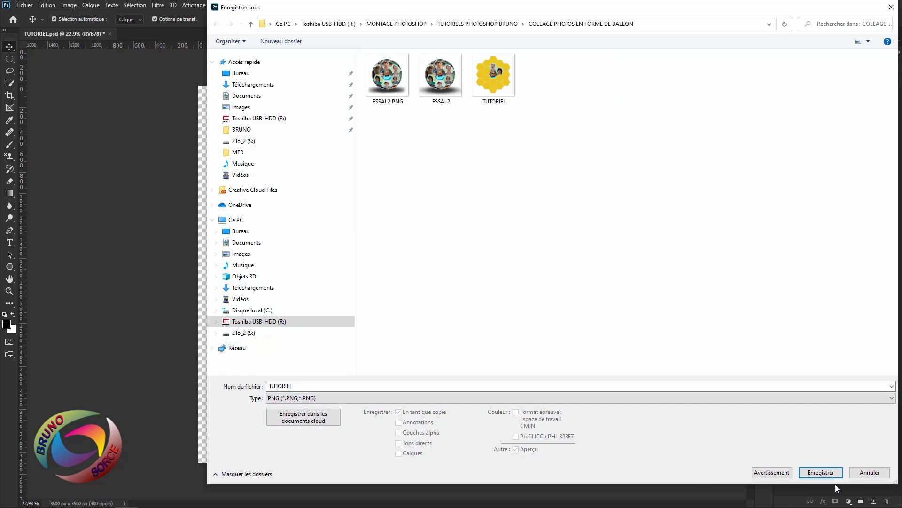
left_click(880, 472)
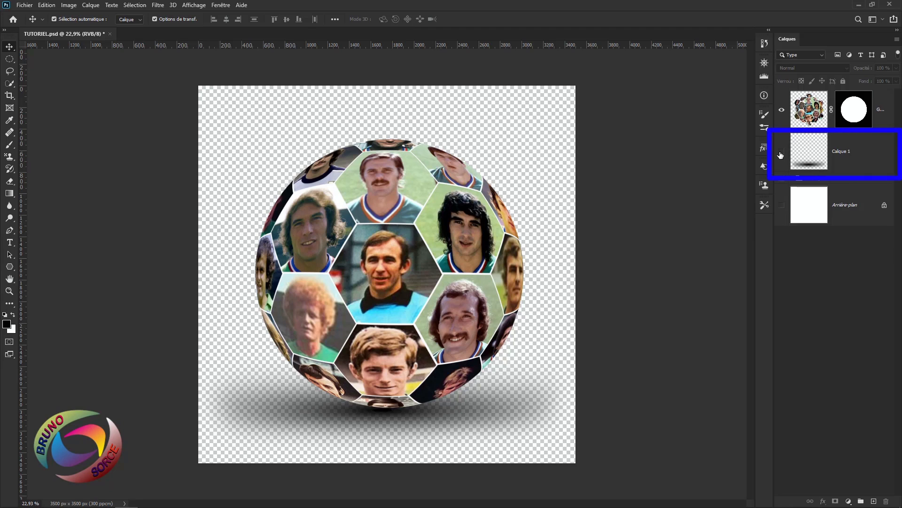
Step: Hide the shadow layer Calque 1 so that only the masked ball layer remains on transparency
left_click(781, 154)
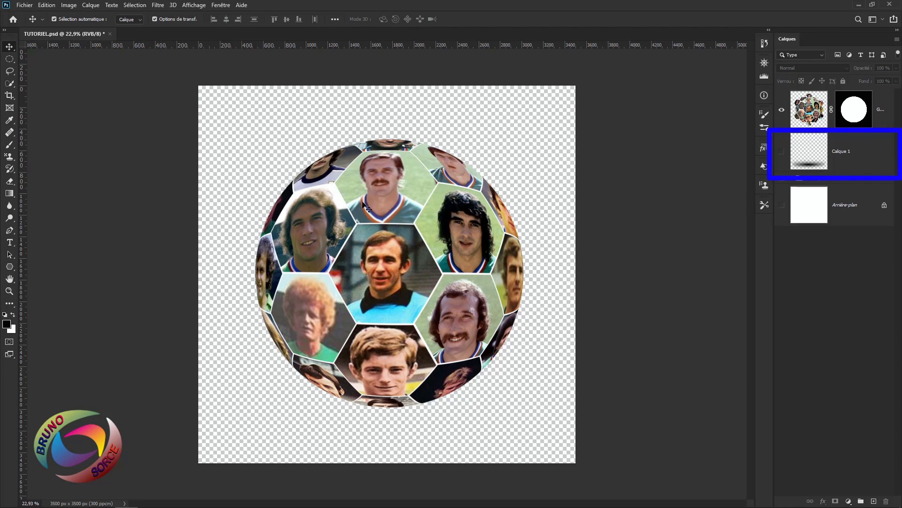